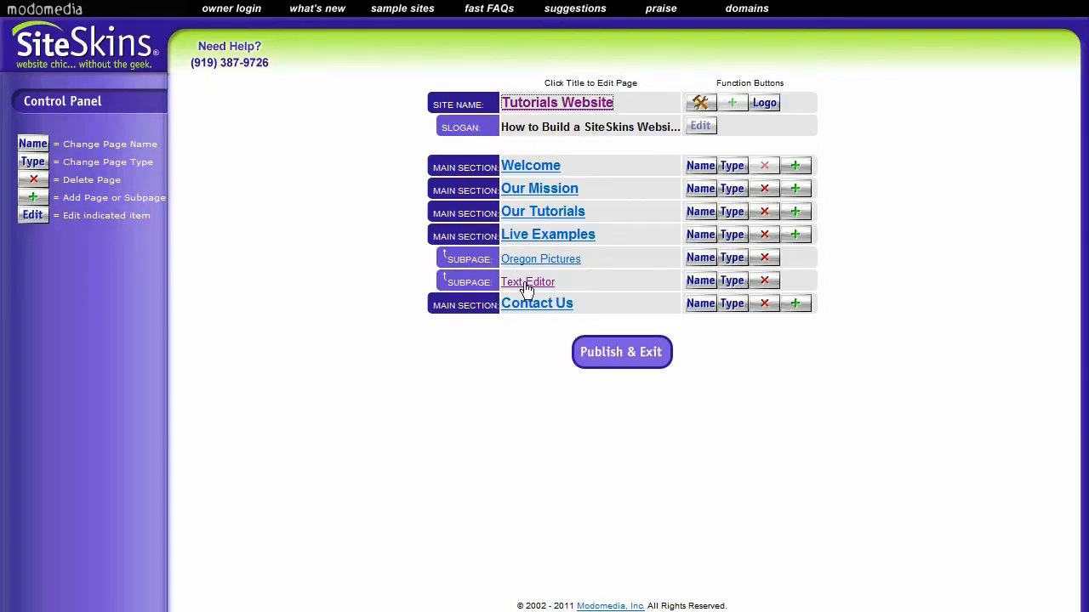
Step: Open the Text Editor subpage for editing and place the cursor in the photo table's caption row
{"action": "left_click", "coordinate": [526, 287]}
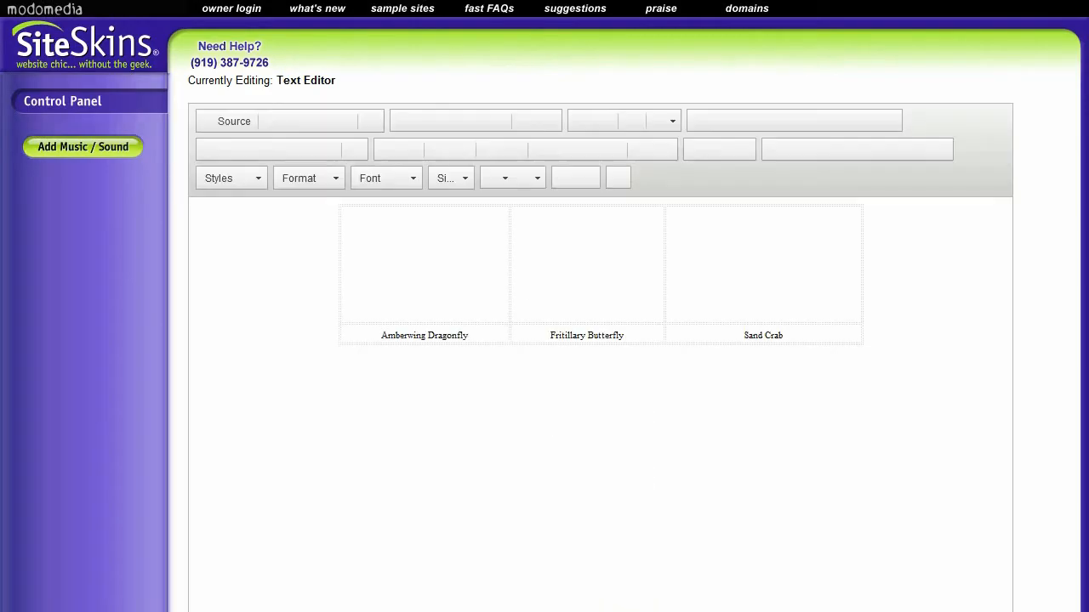
{"action": "left_click", "coordinate": [494, 338]}
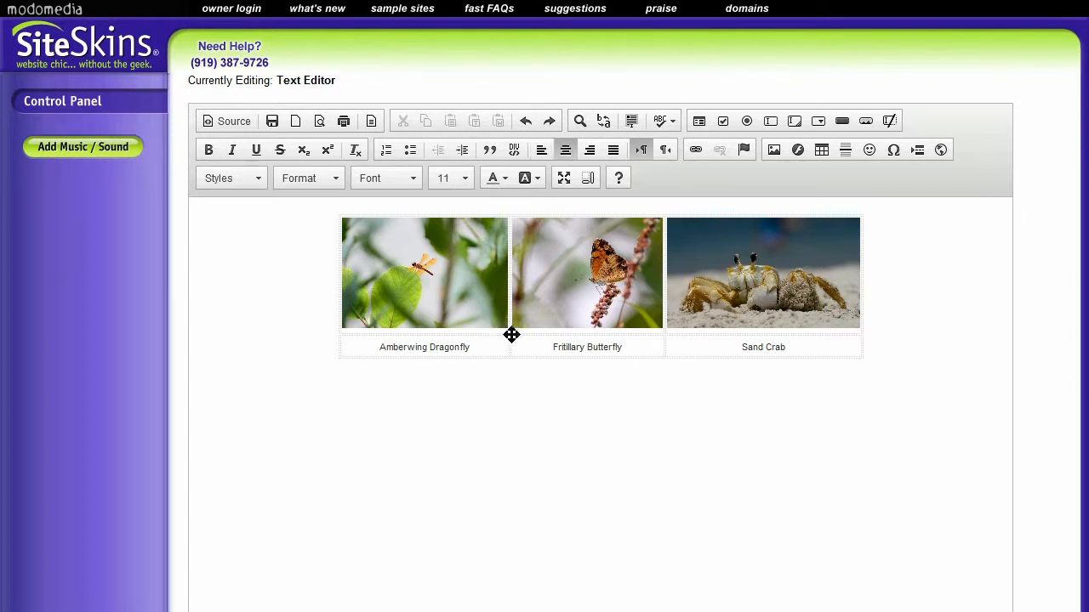
{"action": "left_click", "coordinate": [512, 335]}
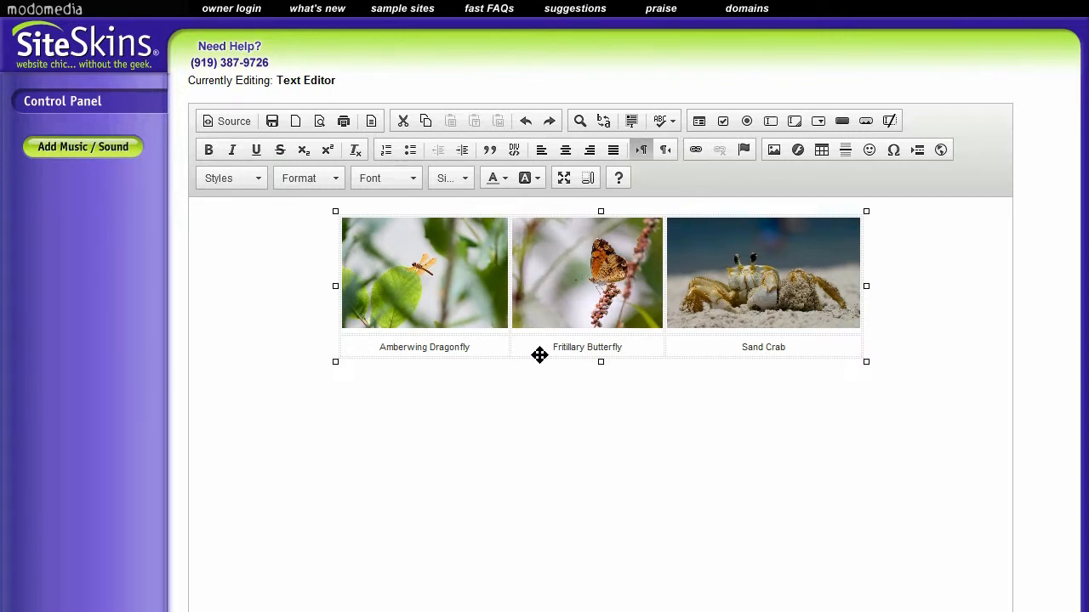
{"action": "left_click", "coordinate": [496, 346]}
{"action": "left_click", "coordinate": [531, 345]}
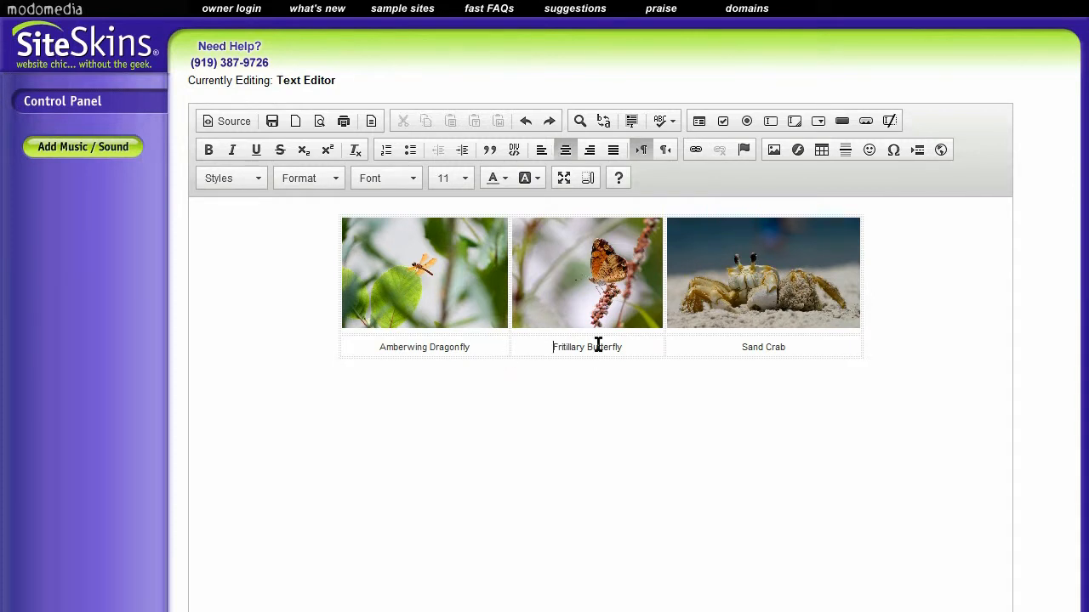
Step: Insert two empty rows below the caption row of the photo table
{"action": "right_click", "coordinate": [478, 347]}
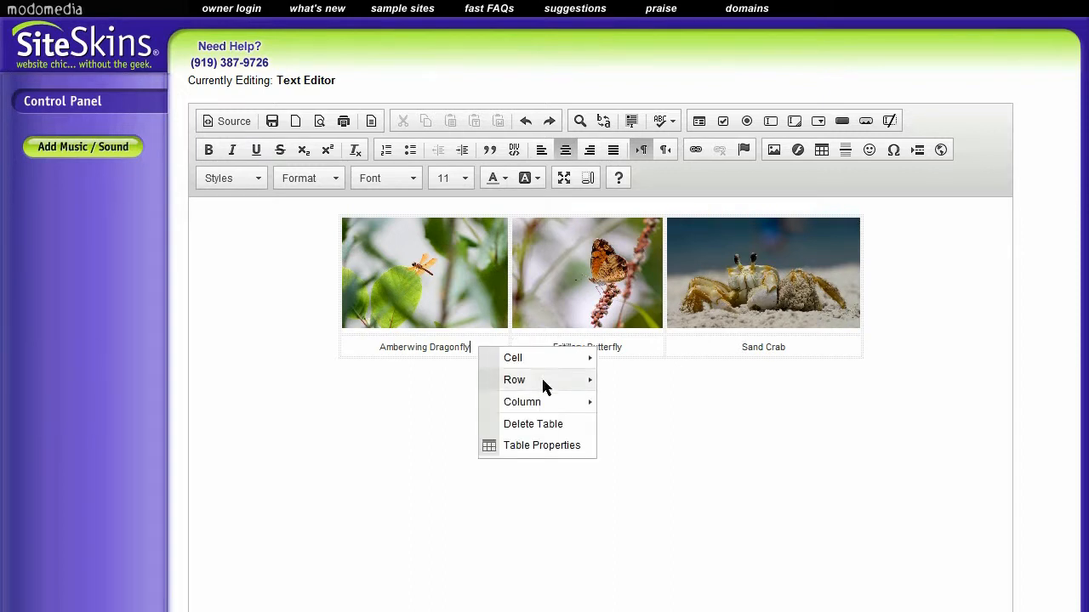
{"action": "mouse_move", "coordinate": [544, 383]}
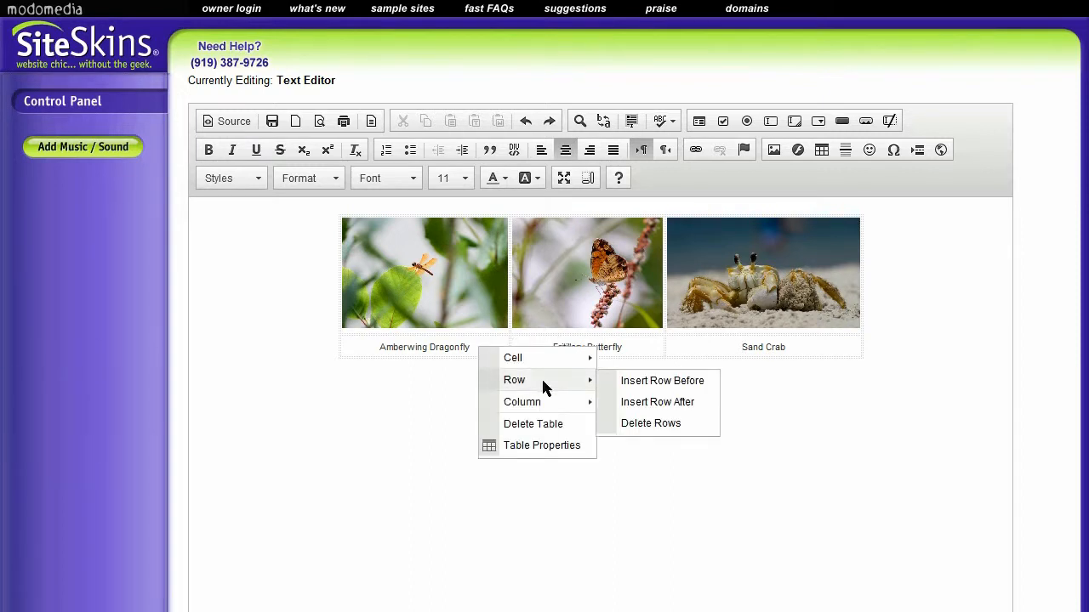
{"action": "left_click", "coordinate": [657, 403]}
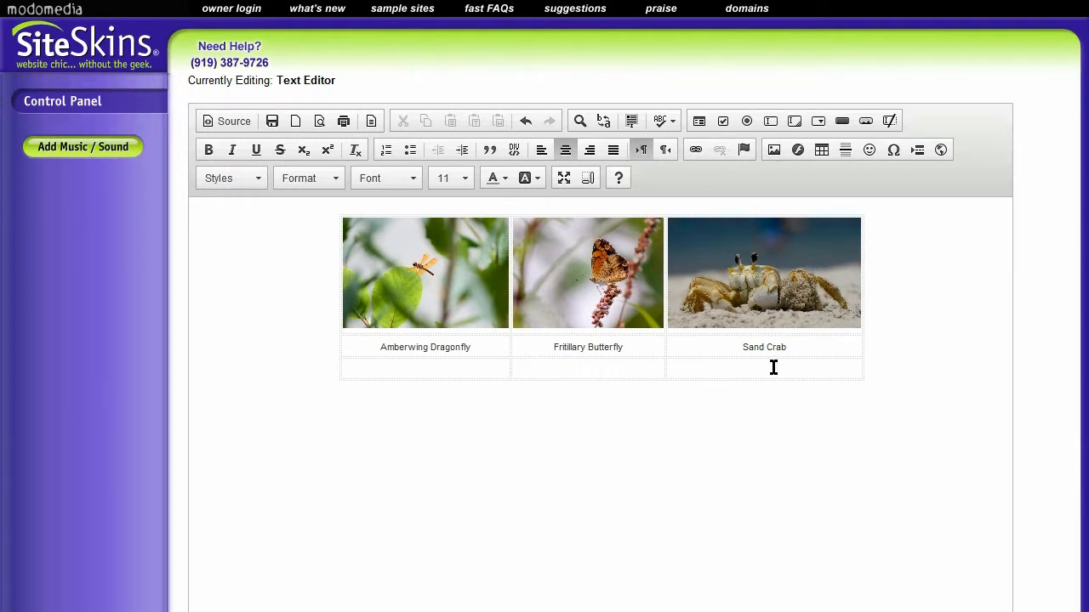
{"action": "right_click", "coordinate": [491, 368]}
{"action": "mouse_move", "coordinate": [549, 405]}
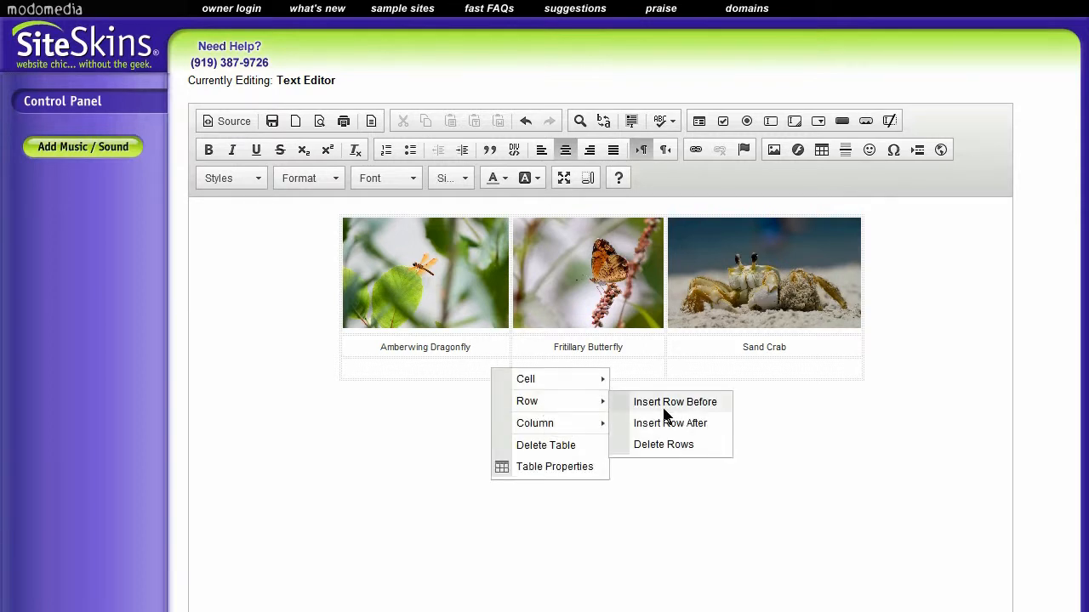
{"action": "left_click", "coordinate": [688, 423]}
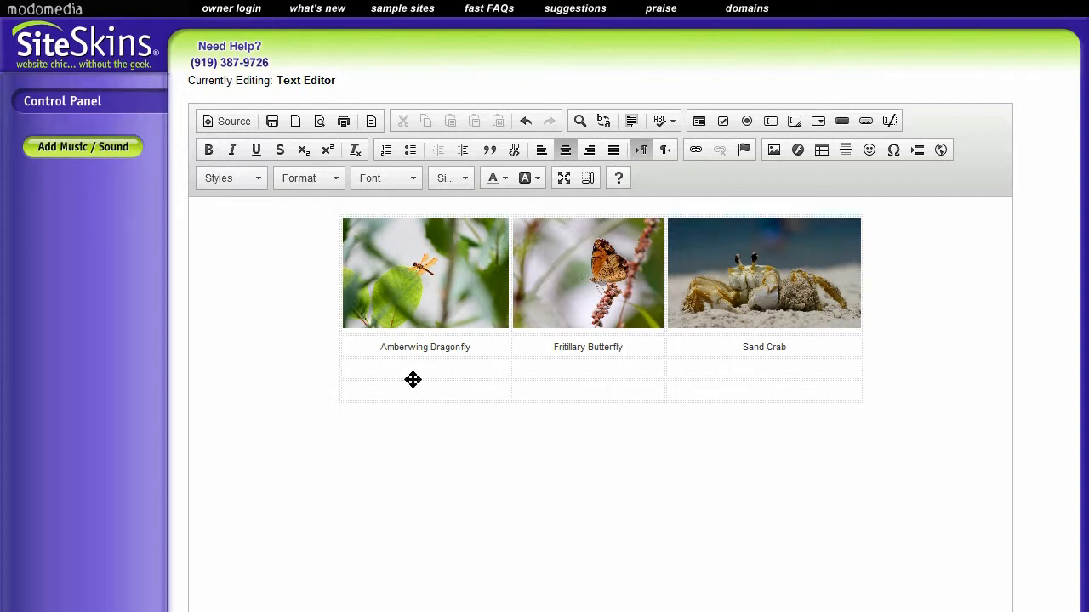
Step: Start inserting an image in the first cell of the upper empty row and open the server's image browser
{"action": "left_click", "coordinate": [766, 369]}
{"action": "left_click", "coordinate": [774, 150]}
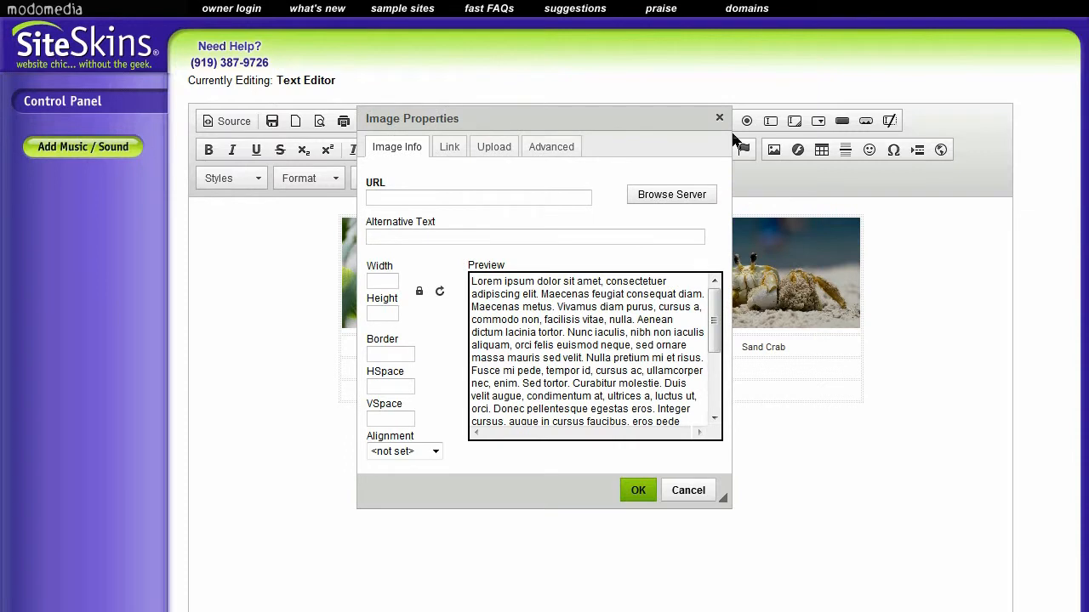
{"action": "left_click", "coordinate": [648, 195]}
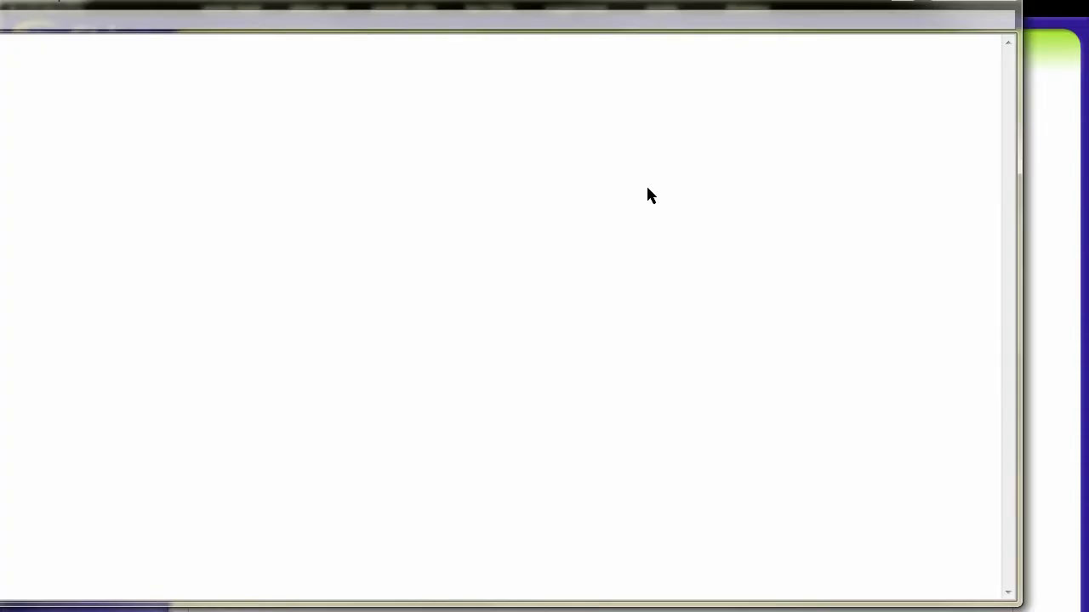
{"action": "left_click_drag", "start_coordinate": [0, 0], "coordinate": [91, 47]}
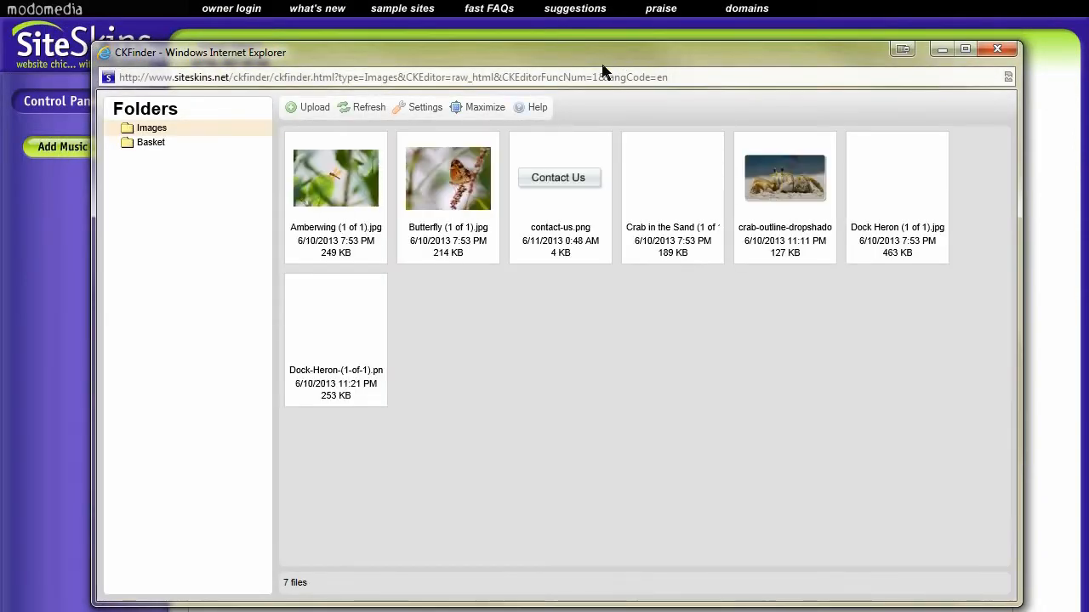
Step: Start an upload to the Images folder and show the desktop's Web Photos folder as large icons
{"action": "left_click", "coordinate": [314, 111]}
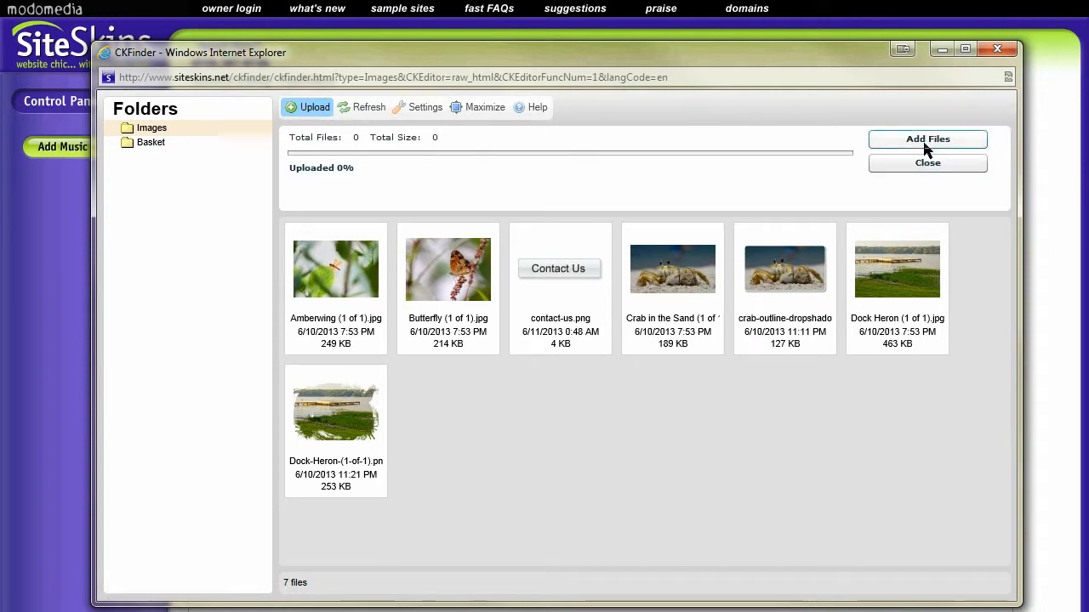
{"action": "left_click", "coordinate": [927, 139]}
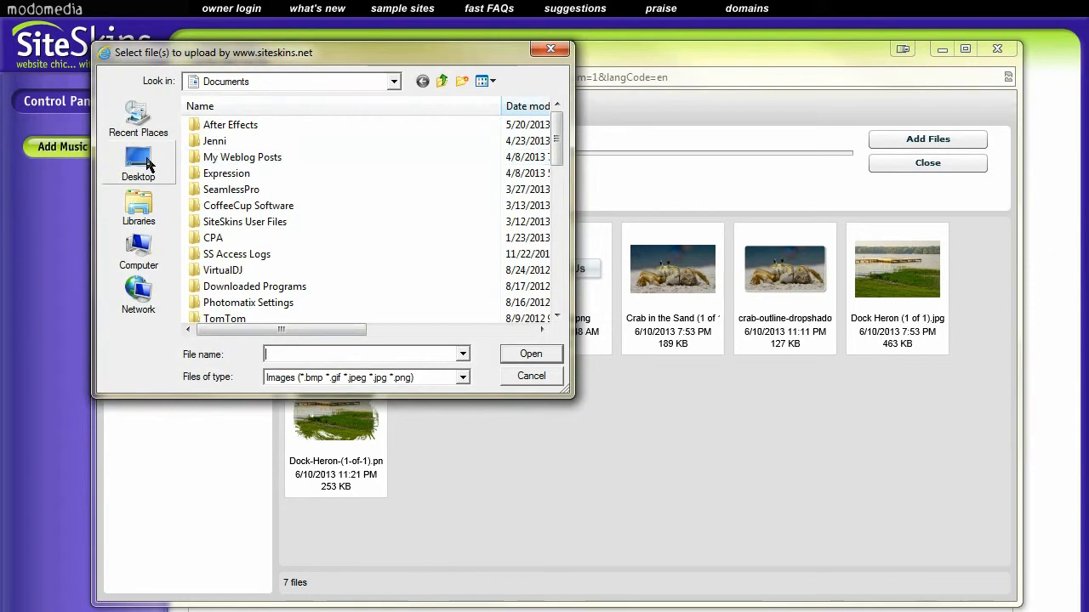
{"action": "left_click", "coordinate": [140, 164]}
{"action": "double_click", "coordinate": [448, 298]}
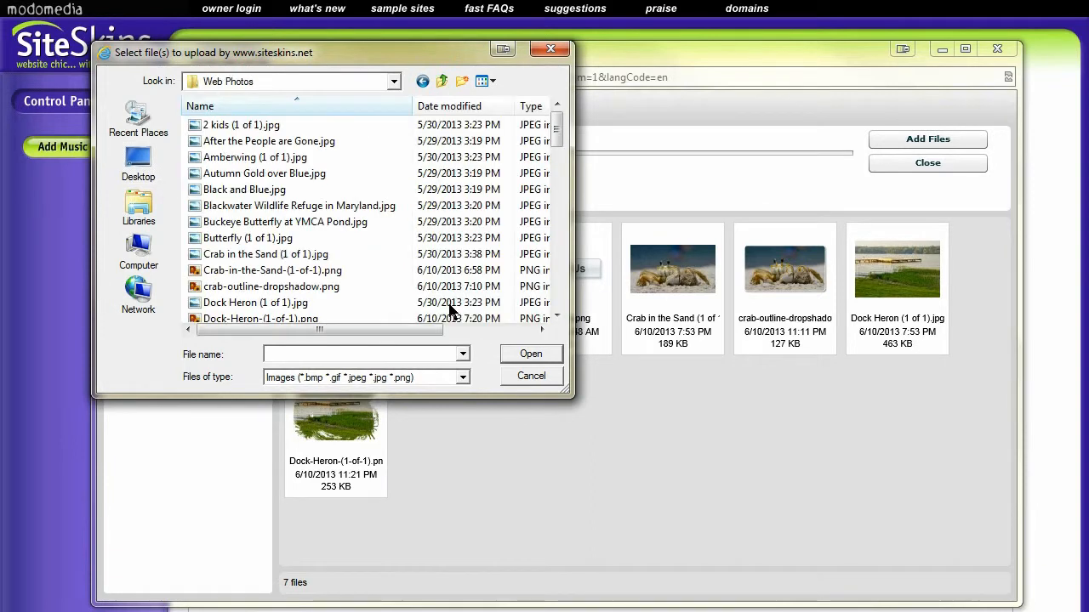
{"action": "left_click", "coordinate": [489, 82]}
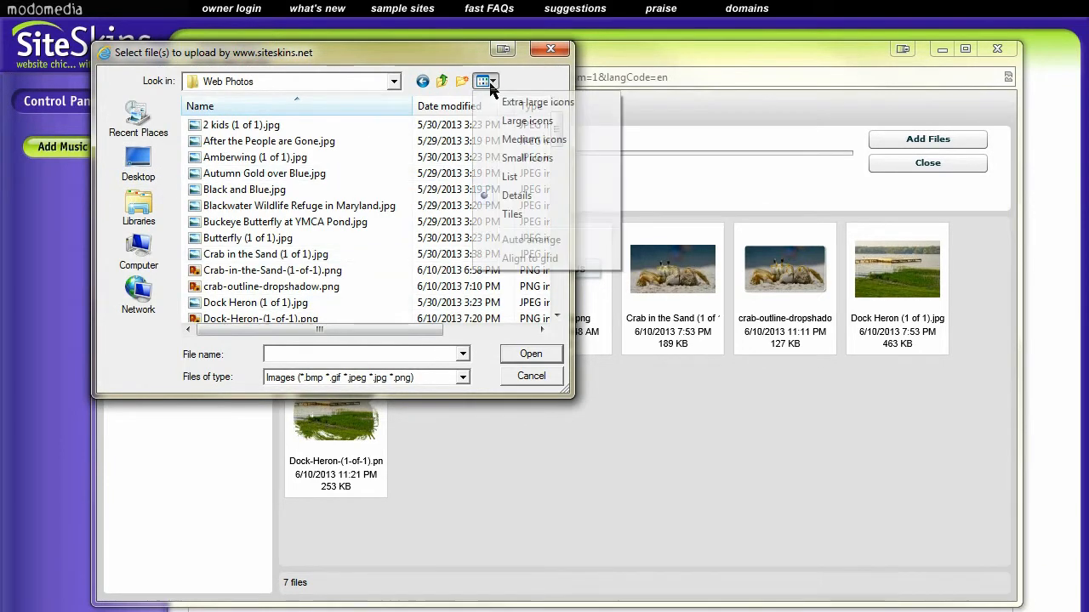
{"action": "left_click", "coordinate": [517, 122]}
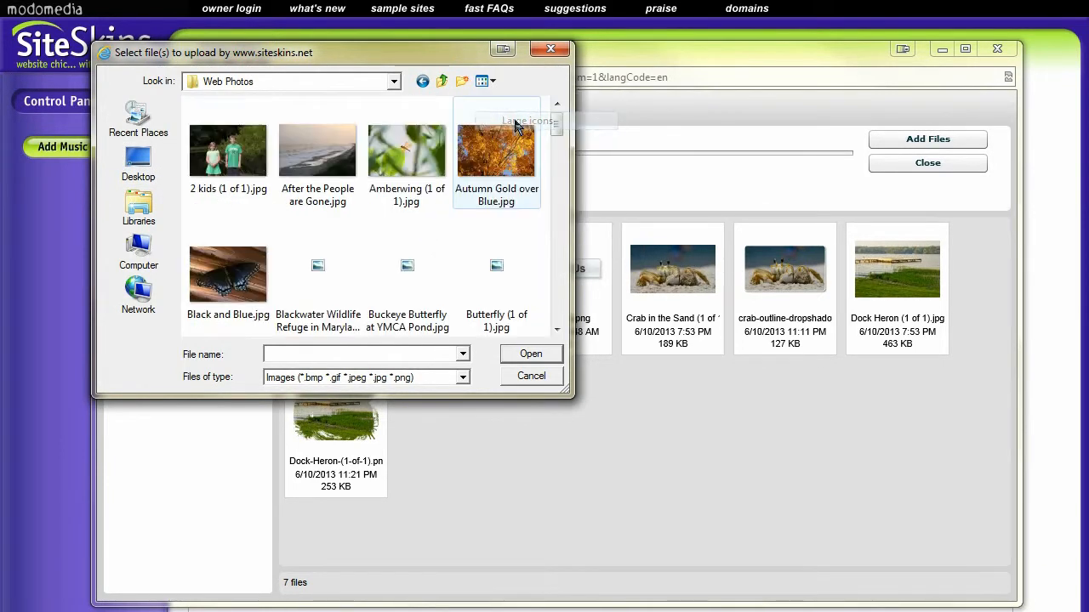
{"action": "mouse_move", "coordinate": [556, 117]}
{"action": "left_mouse_down"}
{"action": "mouse_move", "coordinate": [558, 158]}
{"action": "mouse_move", "coordinate": [558, 125]}
{"action": "left_mouse_up"}
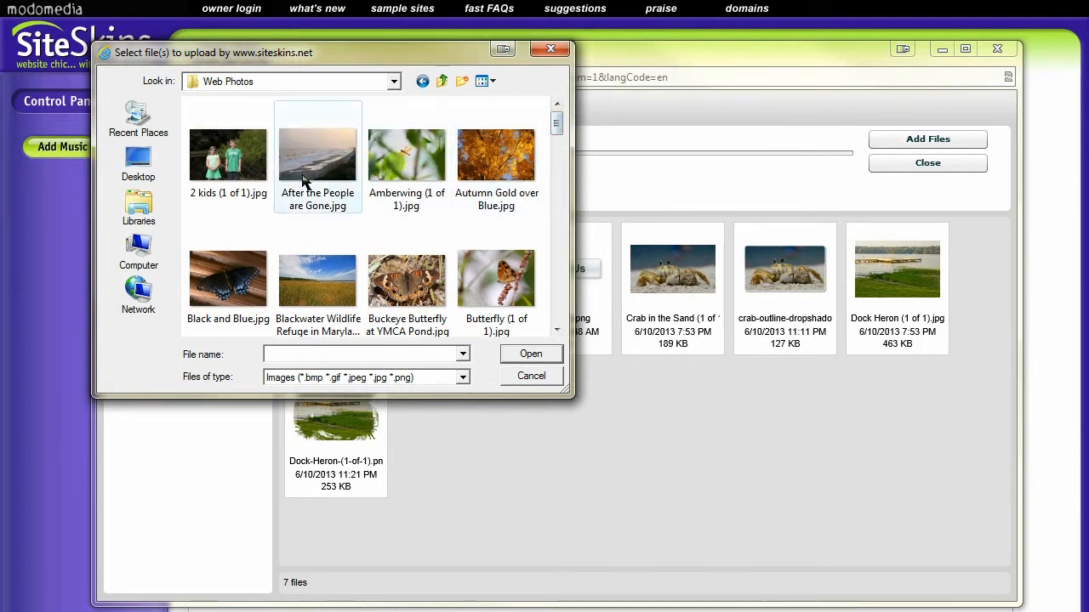
Step: Select After the People are Gone.jpg, Autumn Gold over Blue.jpg, Buckeye Butterfly at YMCA Pond.jpg and Blackwater Wildlife Refuge in Maryland.jpg for upload
{"action": "left_click", "coordinate": [310, 143]}
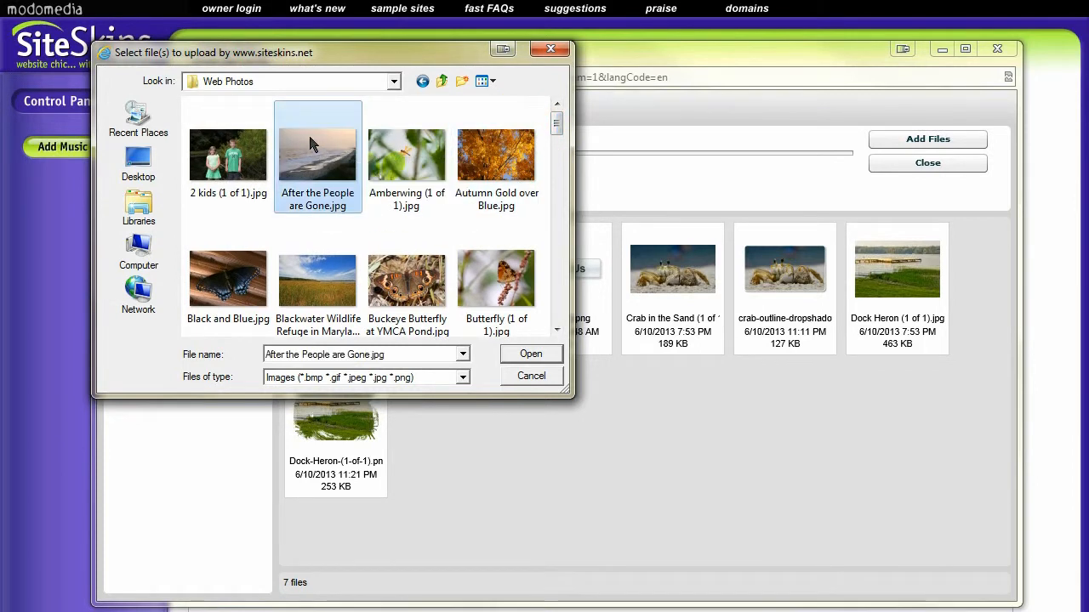
{"action": "left_click", "coordinate": [496, 154], "text": "ctrl"}
{"action": "left_click_drag", "start_coordinate": [557, 123], "coordinate": [555, 139]}
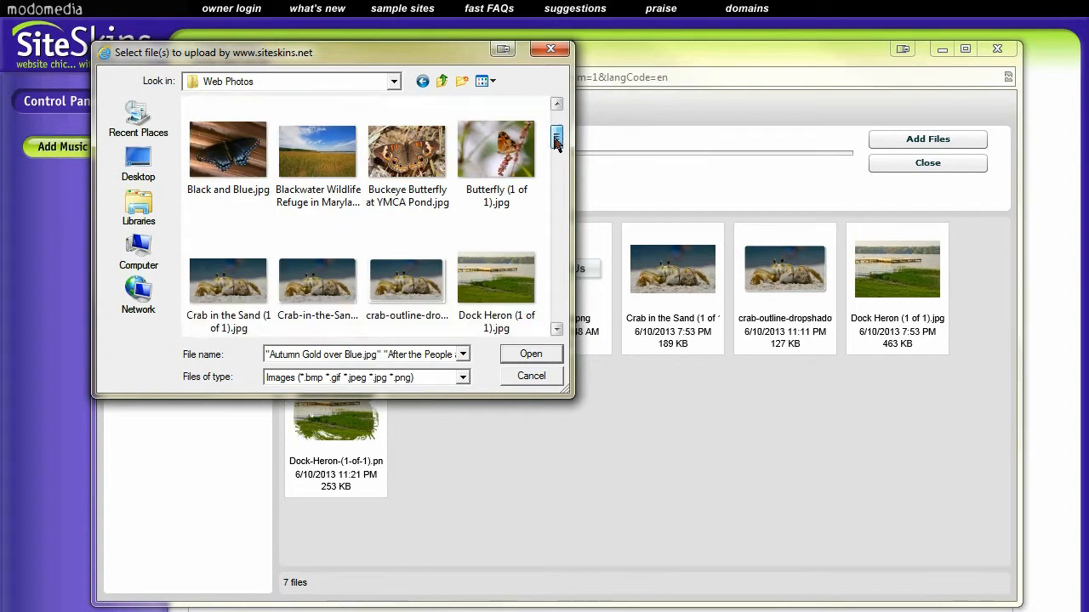
{"action": "left_click", "coordinate": [407, 140], "text": "ctrl"}
{"action": "left_click", "coordinate": [305, 140], "text": "ctrl"}
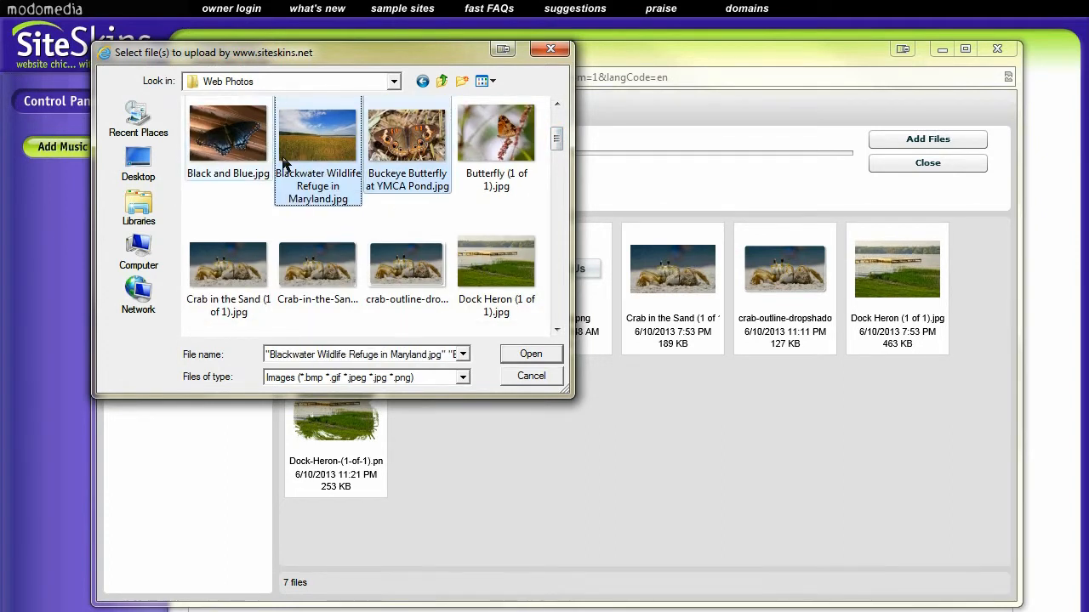
Step: Add Ducking (1 of 1).jpg, Heron 2 (1 of 1).jpg and Lilyblossom (1 of 1).jpg to the selection and upload all selected photos
{"action": "left_click_drag", "start_coordinate": [557, 136], "coordinate": [558, 177]}
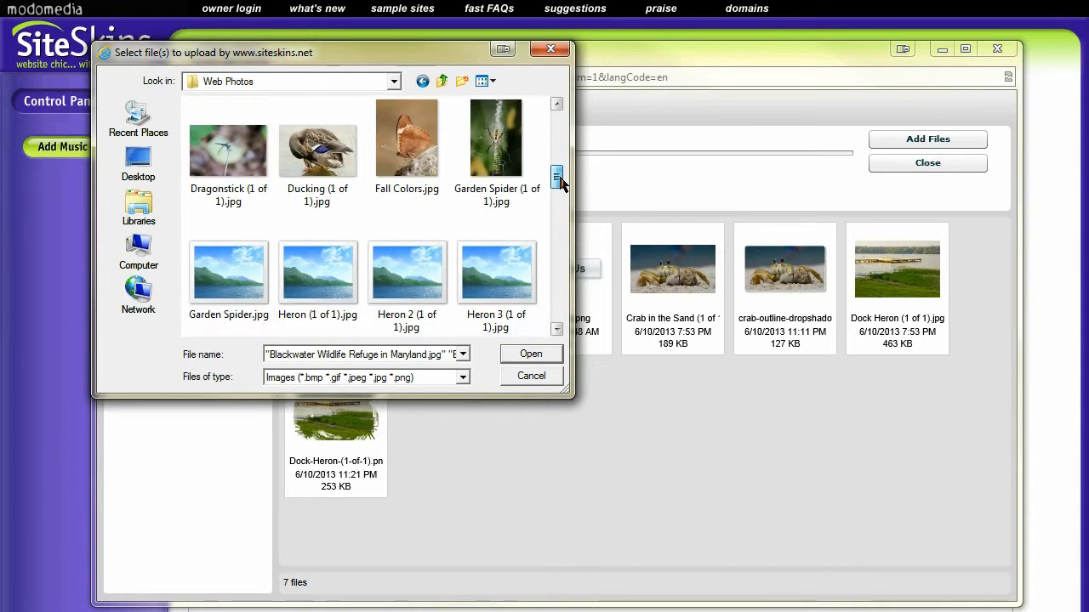
{"action": "left_click", "coordinate": [318, 162], "text": "ctrl"}
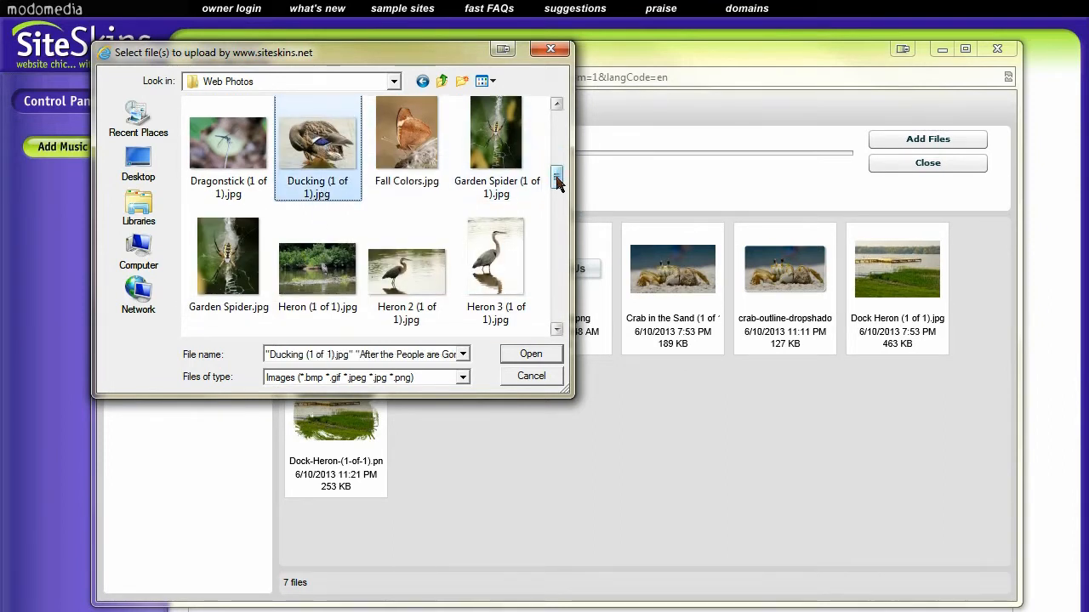
{"action": "left_click_drag", "start_coordinate": [558, 177], "coordinate": [545, 265]}
{"action": "left_click", "coordinate": [407, 204], "text": "ctrl"}
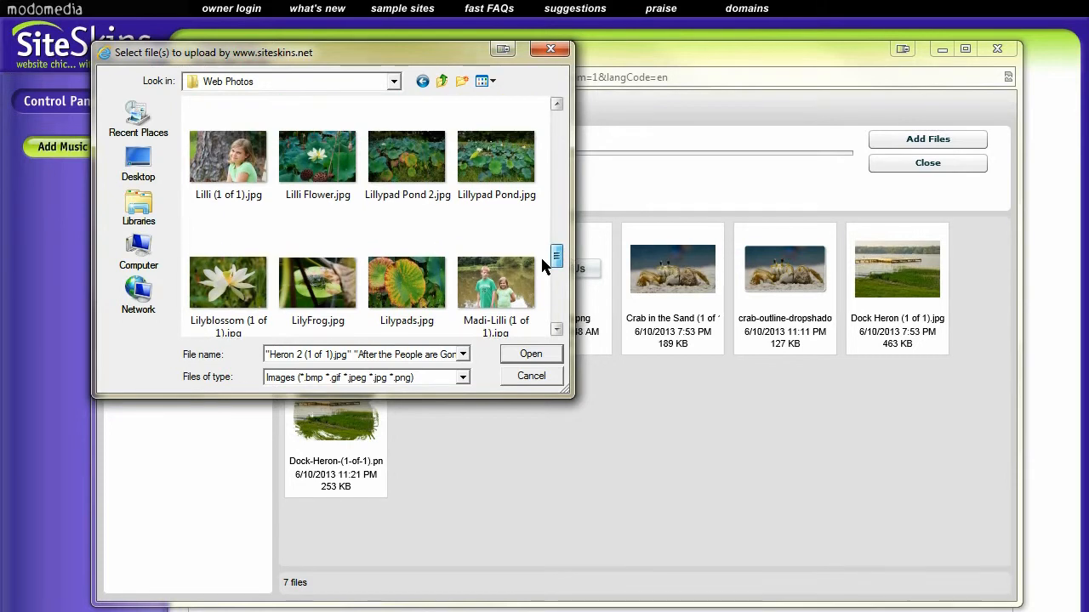
{"action": "left_click", "coordinate": [227, 288], "text": "ctrl"}
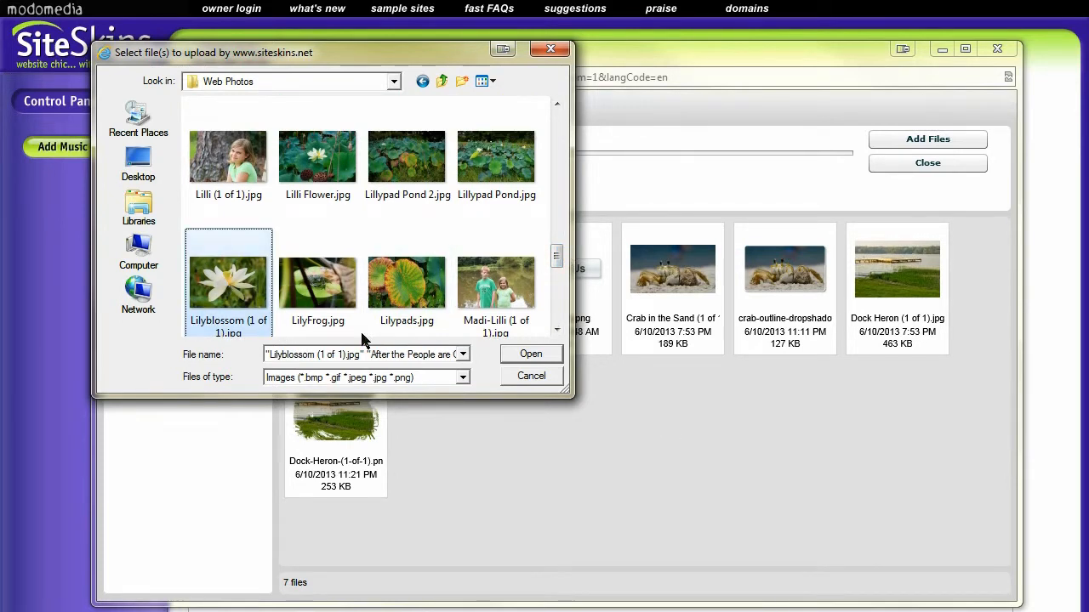
{"action": "left_click", "coordinate": [530, 354]}
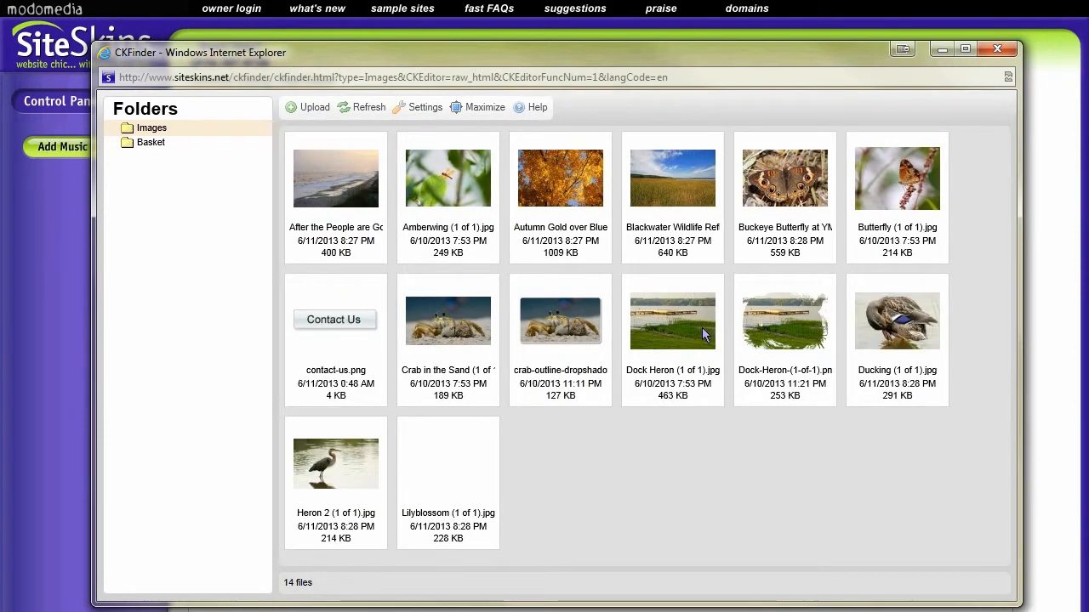
Step: Insert the Autumn Gold over Blue photo into the table cell with its height set to 140
{"action": "left_click", "coordinate": [639, 487]}
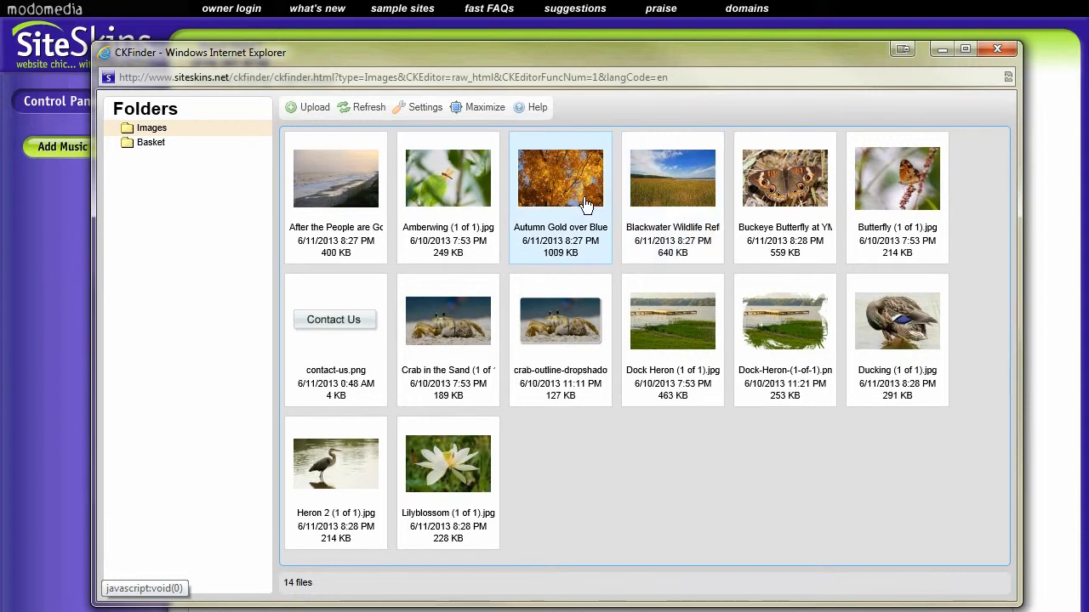
{"action": "double_click", "coordinate": [558, 183]}
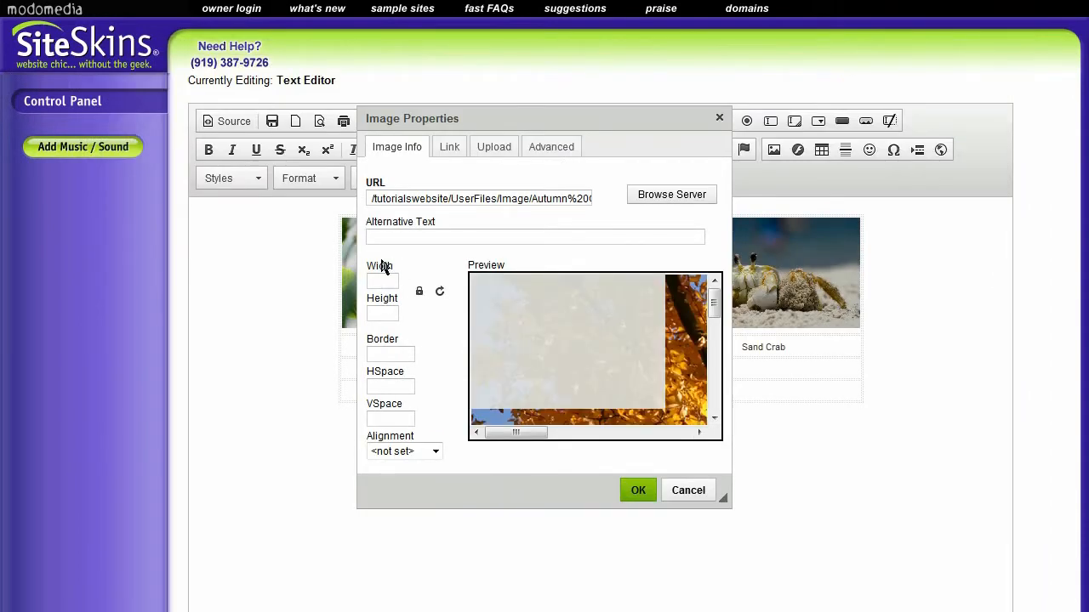
{"action": "left_click", "coordinate": [383, 314]}
{"action": "type", "text": "140"}
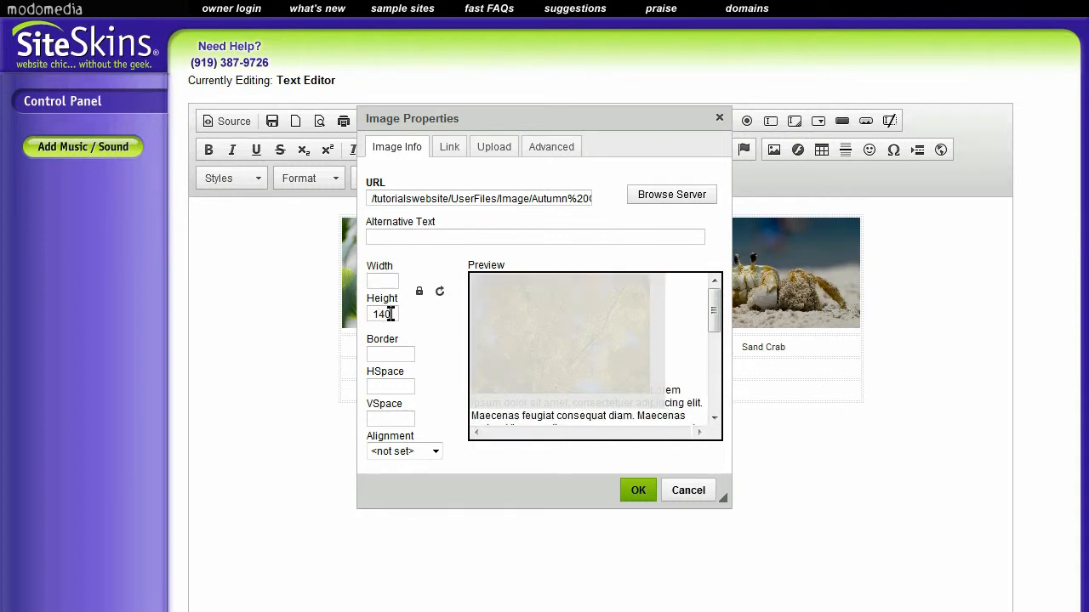
{"action": "left_click_drag", "start_coordinate": [396, 314], "coordinate": [321, 313]}
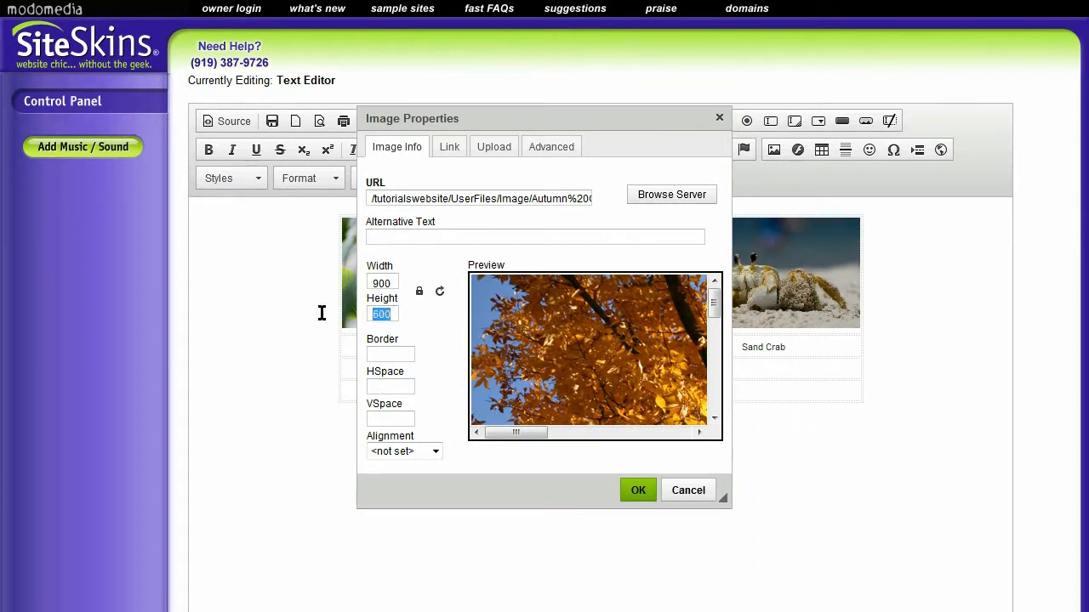
{"action": "type", "text": "140"}
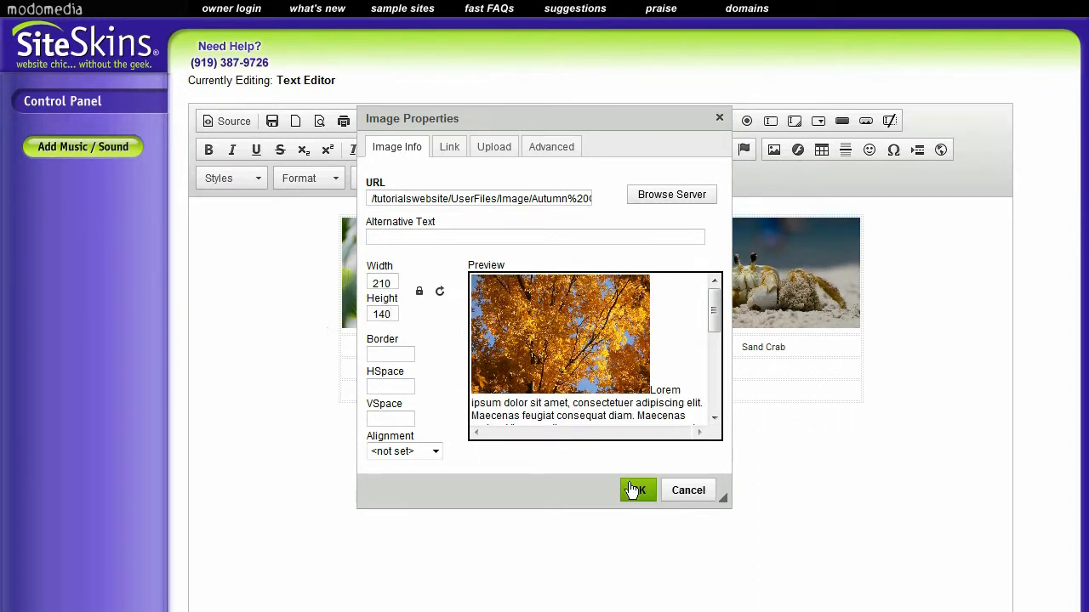
{"action": "left_click", "coordinate": [641, 494]}
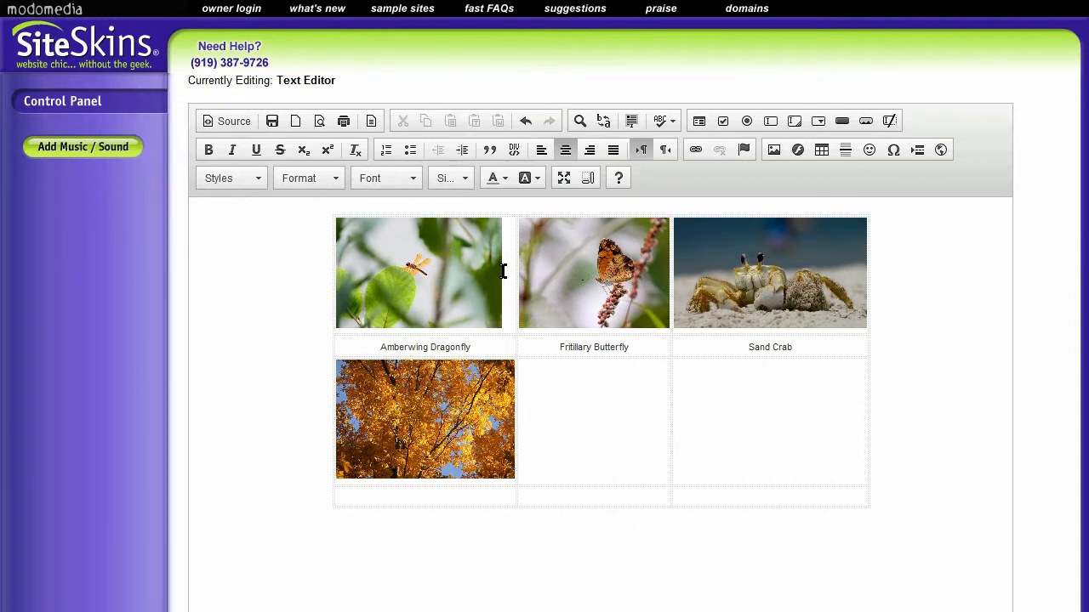
Step: Insert Lilyblossom (1 of 1).jpg into the empty cell beside the autumn leaves photo with its height set to 140
{"action": "right_click", "coordinate": [599, 397]}
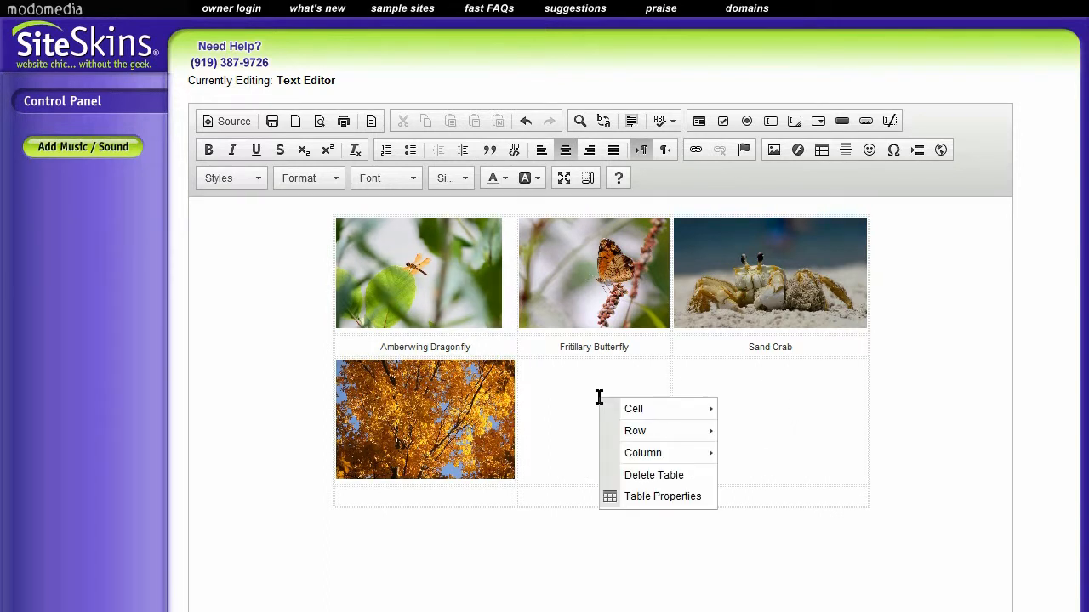
{"action": "left_click", "coordinate": [556, 428]}
{"action": "left_click", "coordinate": [774, 150]}
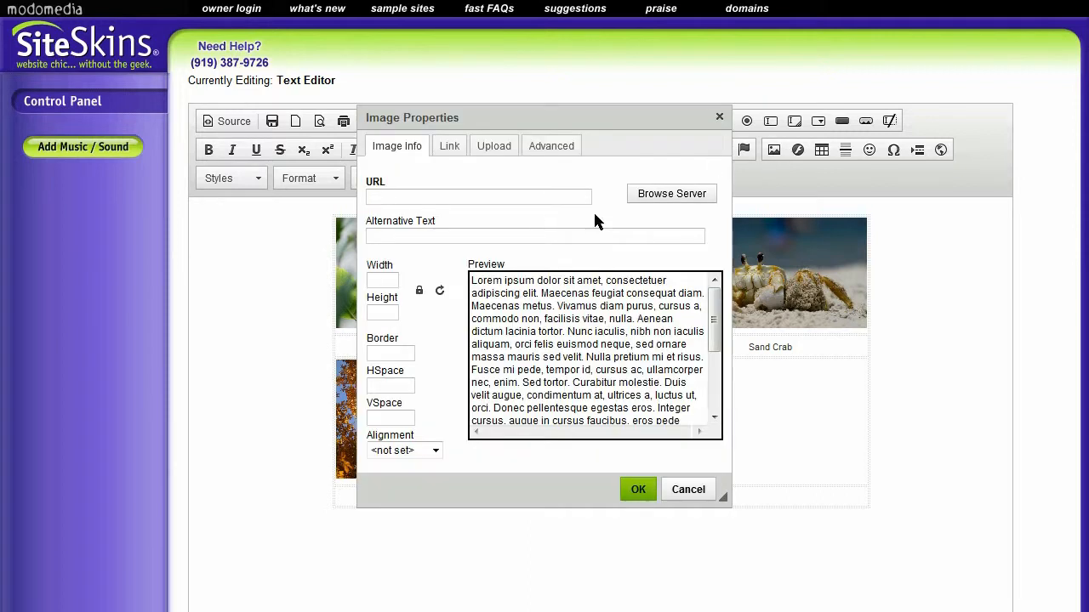
{"action": "left_click", "coordinate": [680, 197]}
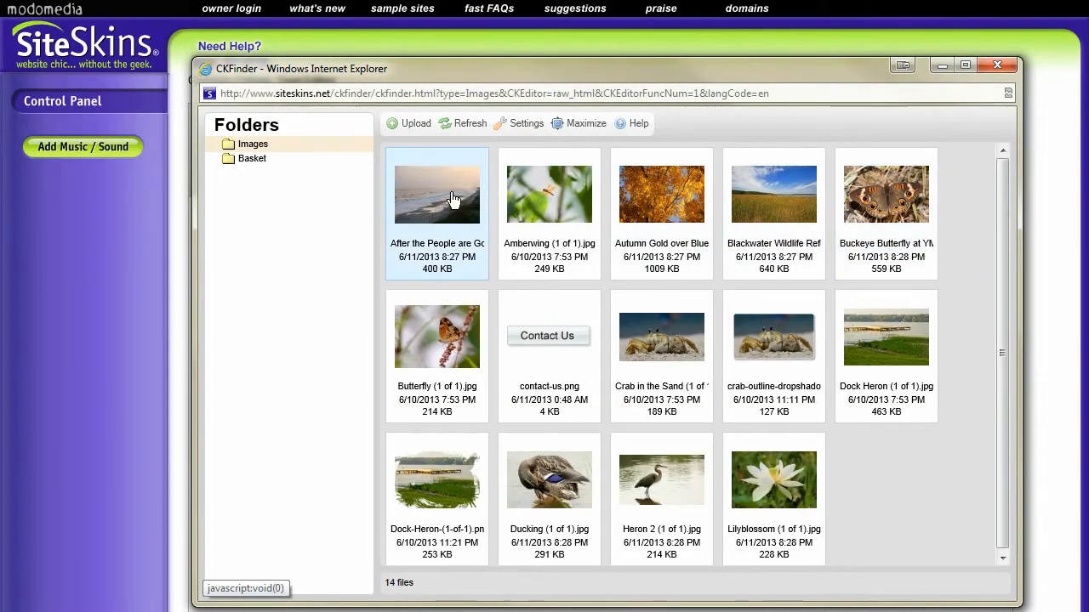
{"action": "double_click", "coordinate": [791, 480]}
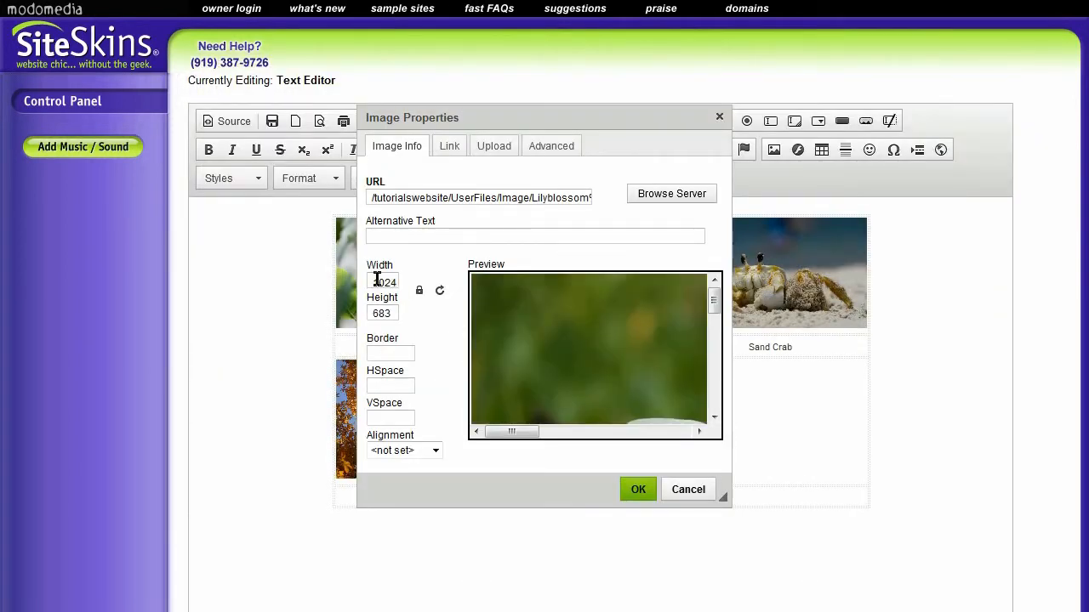
{"action": "double_click", "coordinate": [384, 313]}
{"action": "type", "text": "140"}
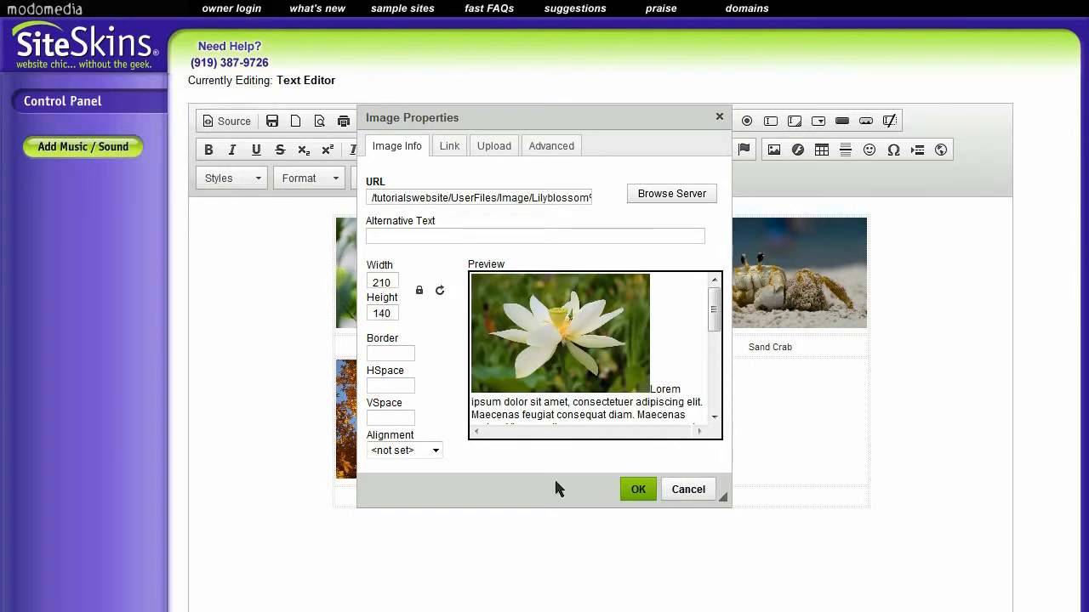
{"action": "left_click", "coordinate": [640, 492]}
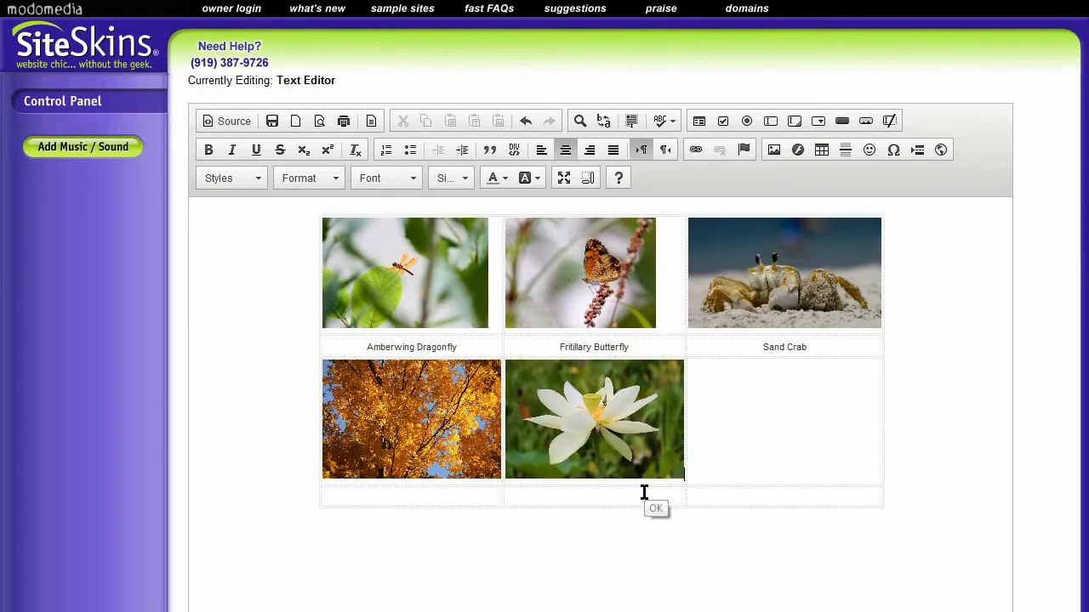
Step: Insert Ducking (1 of 1).jpg into the remaining empty photo cell beside the lily with its height set to 140
{"action": "right_click", "coordinate": [722, 390]}
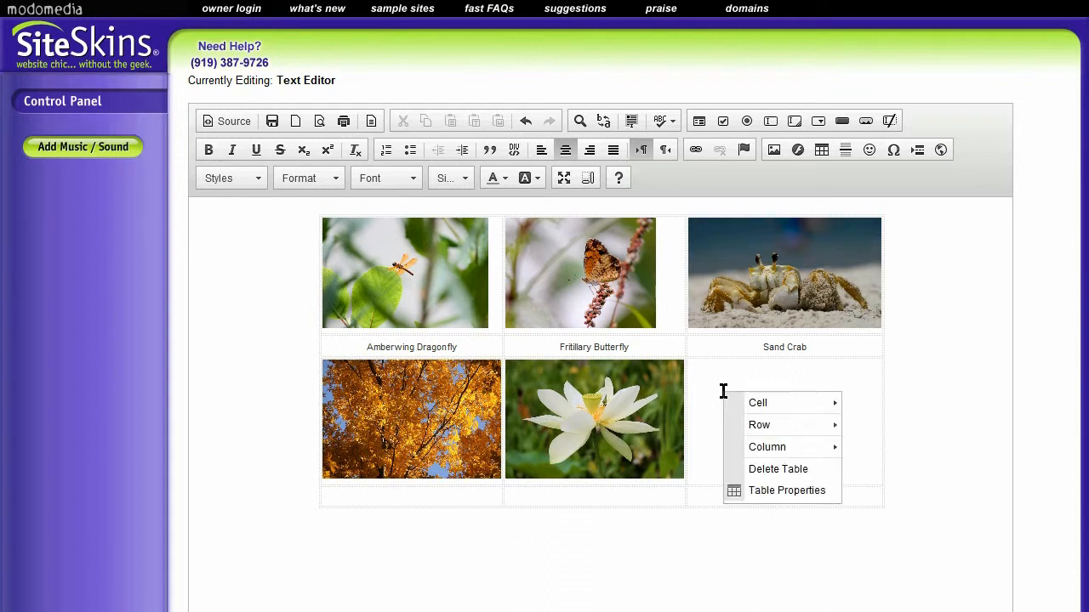
{"action": "left_click", "coordinate": [712, 382]}
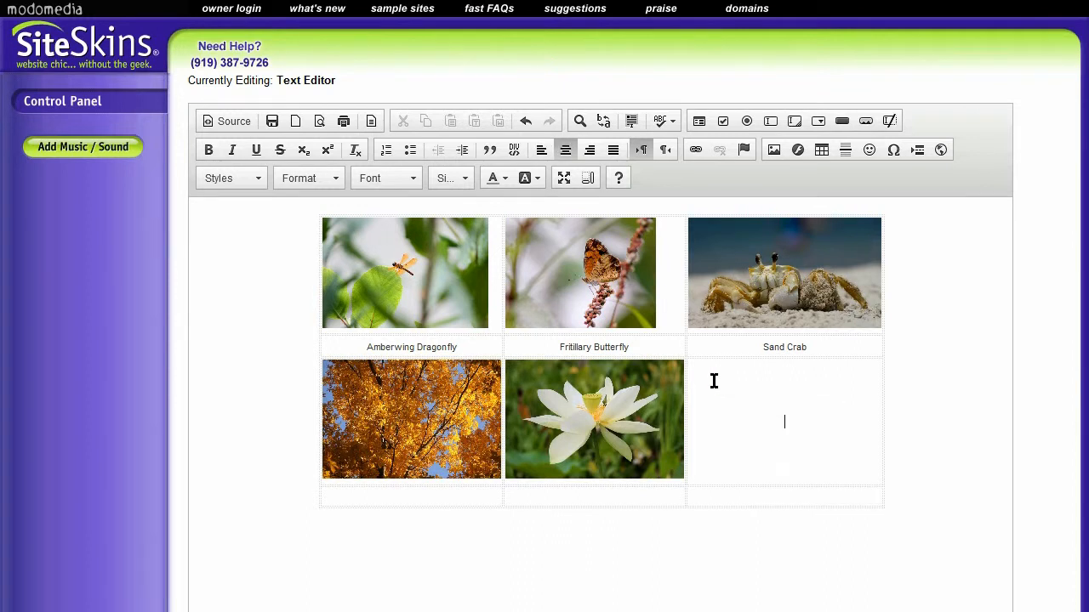
{"action": "left_click", "coordinate": [775, 151]}
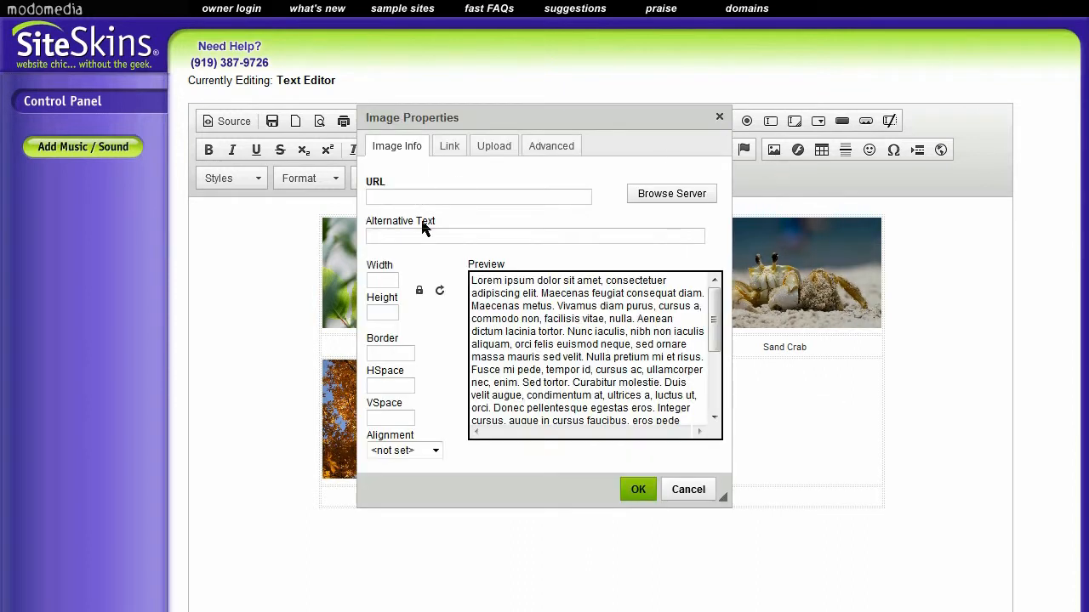
{"action": "left_click", "coordinate": [659, 194]}
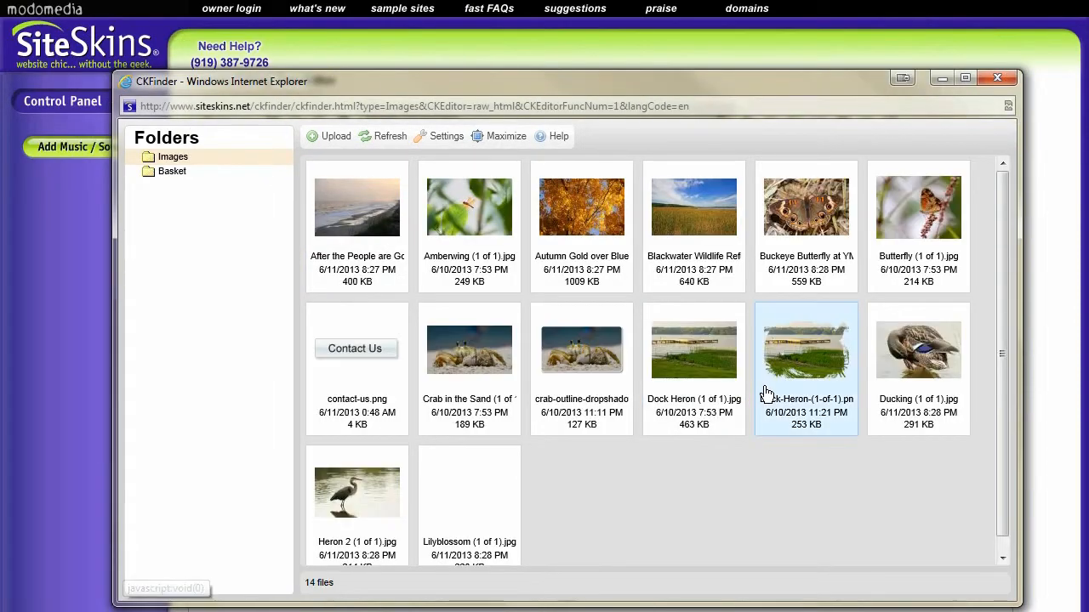
{"action": "double_click", "coordinate": [923, 351]}
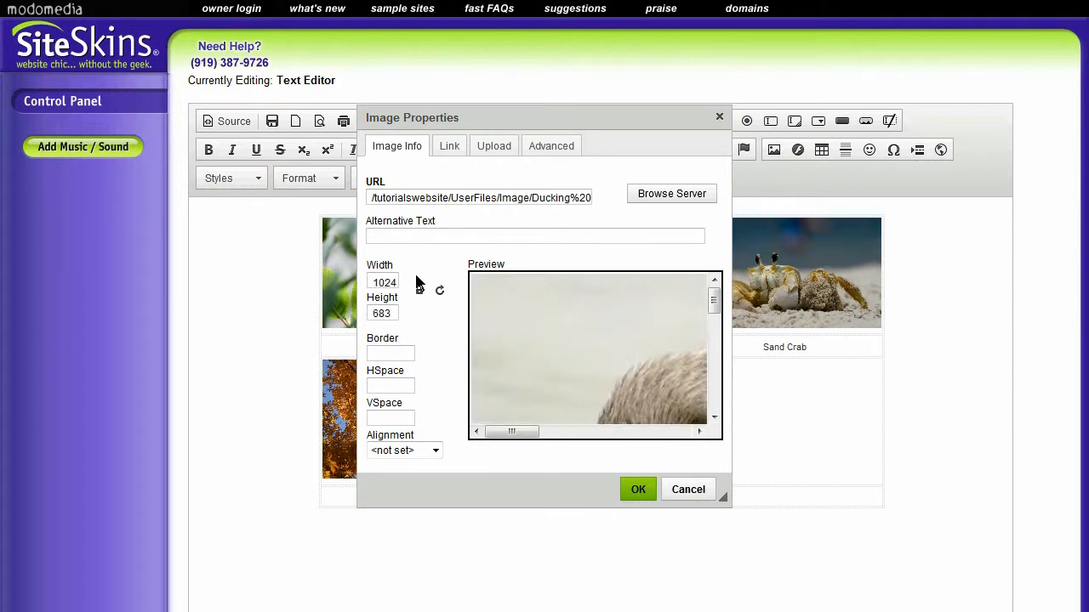
{"action": "double_click", "coordinate": [385, 281]}
{"action": "type", "text": "1"}
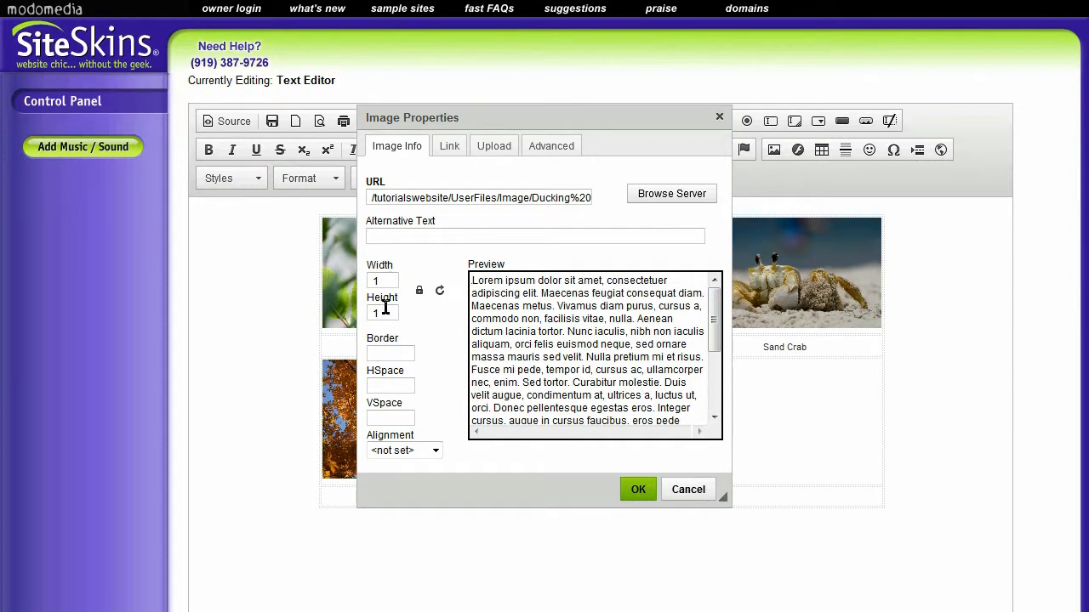
{"action": "double_click", "coordinate": [389, 313]}
{"action": "type", "text": "140"}
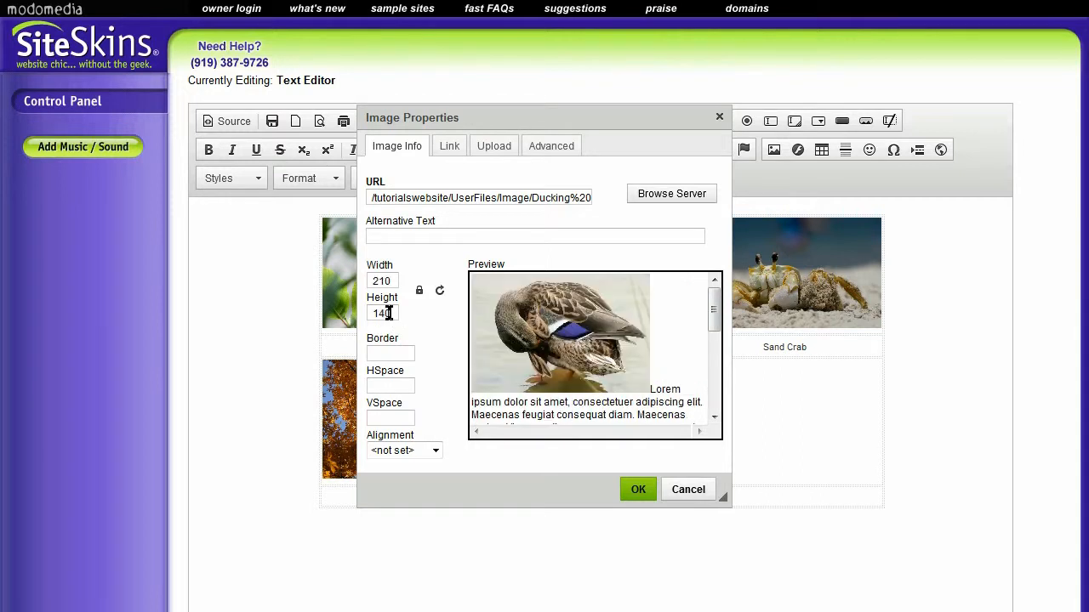
{"action": "left_click", "coordinate": [637, 489]}
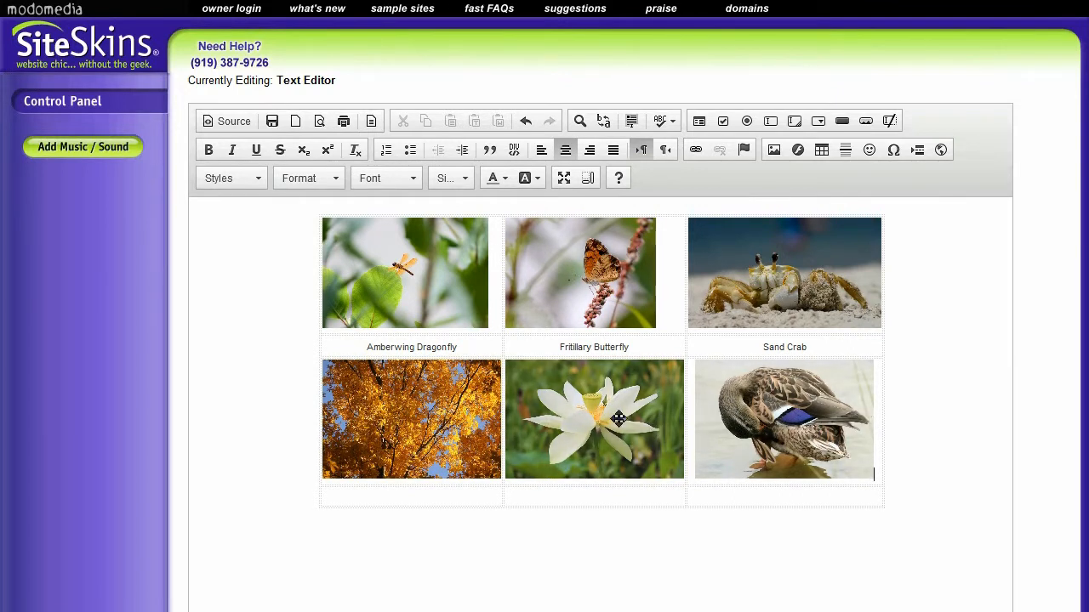
Step: Set the autumn leaves photo's height to 130 in its image properties
{"action": "left_click", "coordinate": [426, 390]}
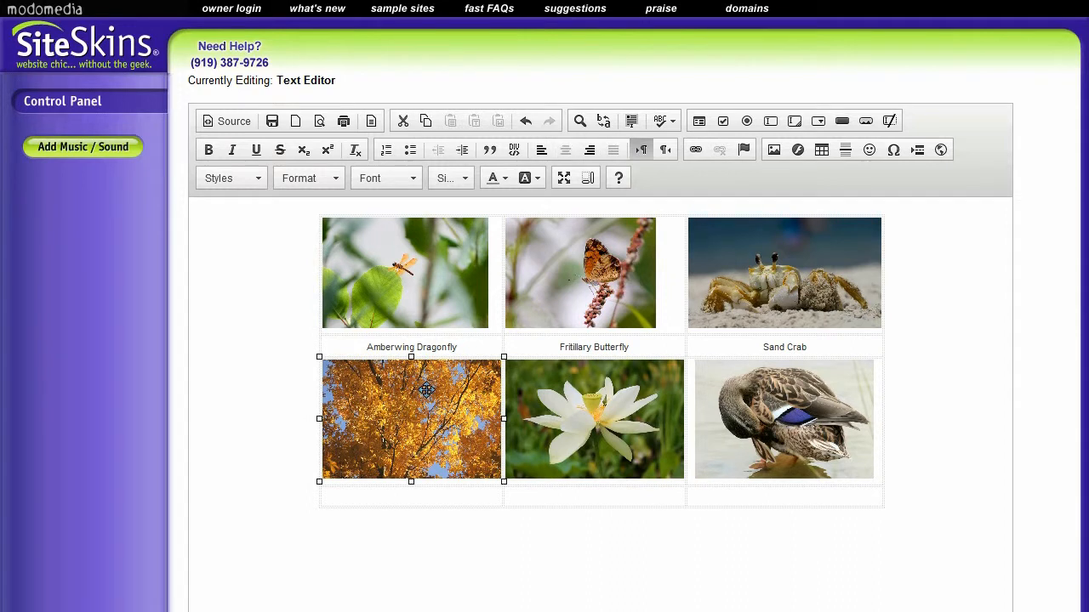
{"action": "right_click", "coordinate": [425, 389]}
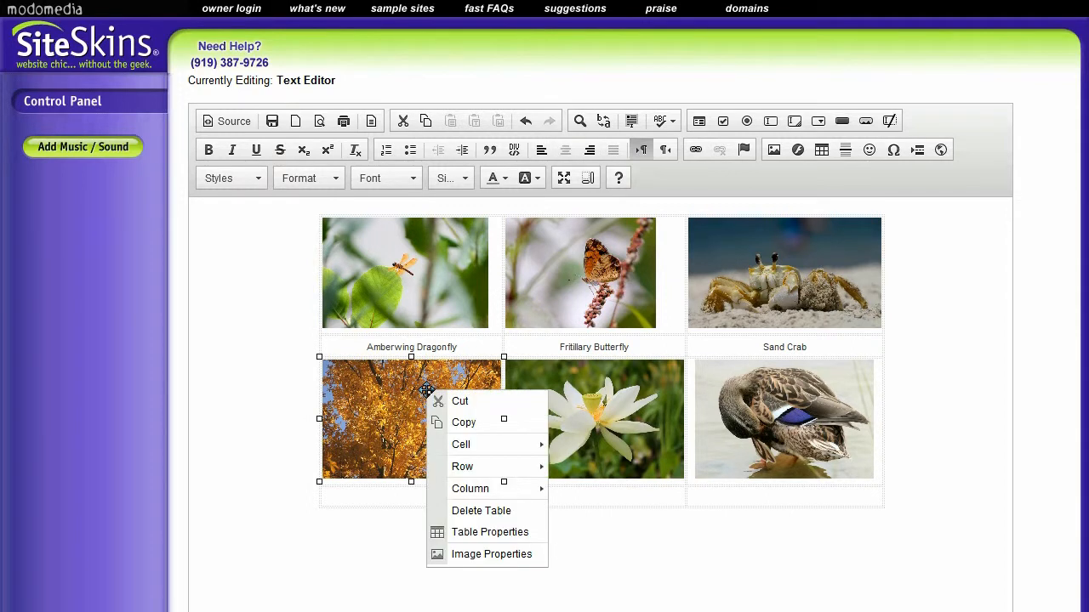
{"action": "left_click", "coordinate": [500, 558]}
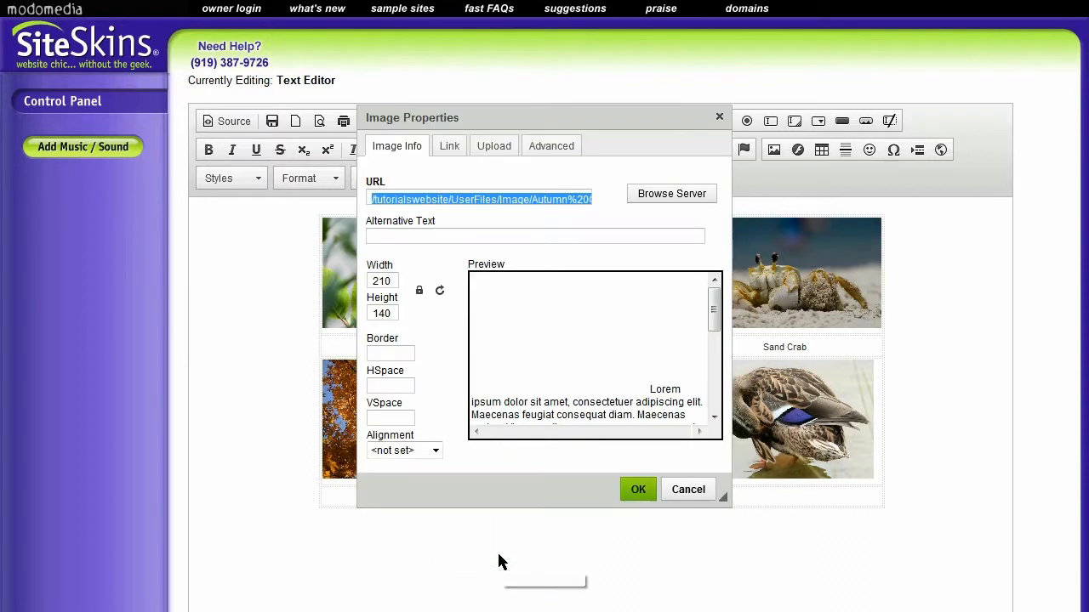
{"action": "left_click_drag", "start_coordinate": [379, 313], "coordinate": [385, 314]}
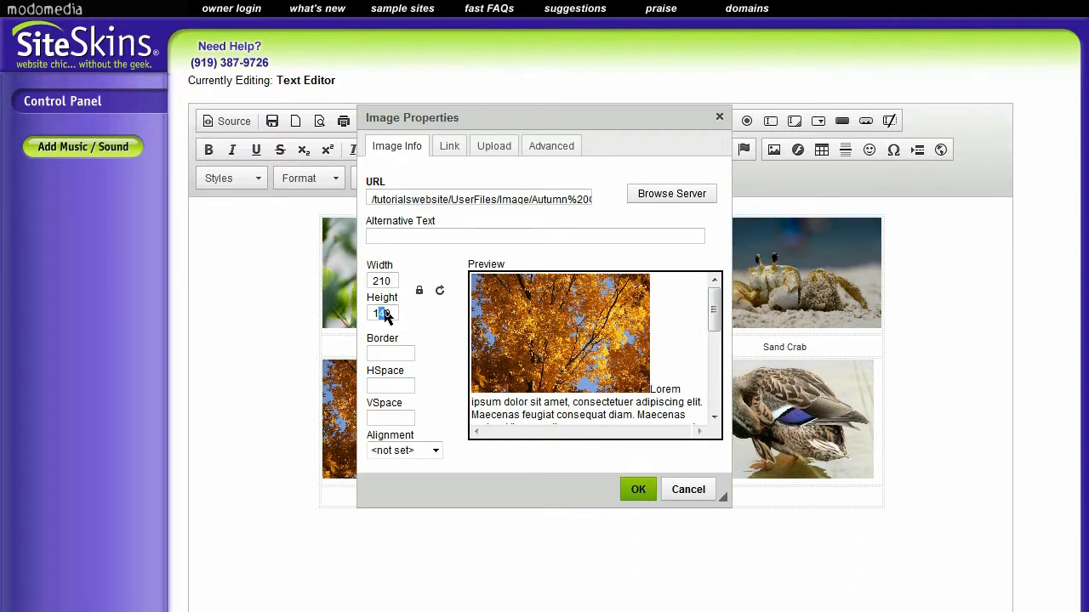
{"action": "type", "text": "30"}
{"action": "left_click", "coordinate": [638, 489]}
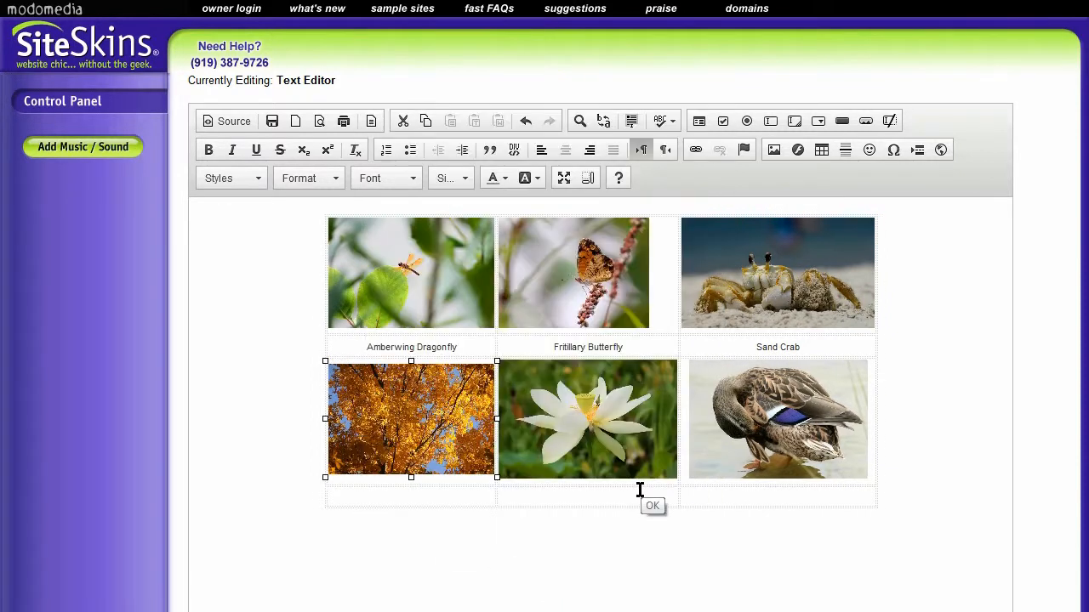
Step: Set the lily blossom photo's height to 130 in its image properties
{"action": "left_click", "coordinate": [552, 393]}
{"action": "right_click", "coordinate": [552, 394]}
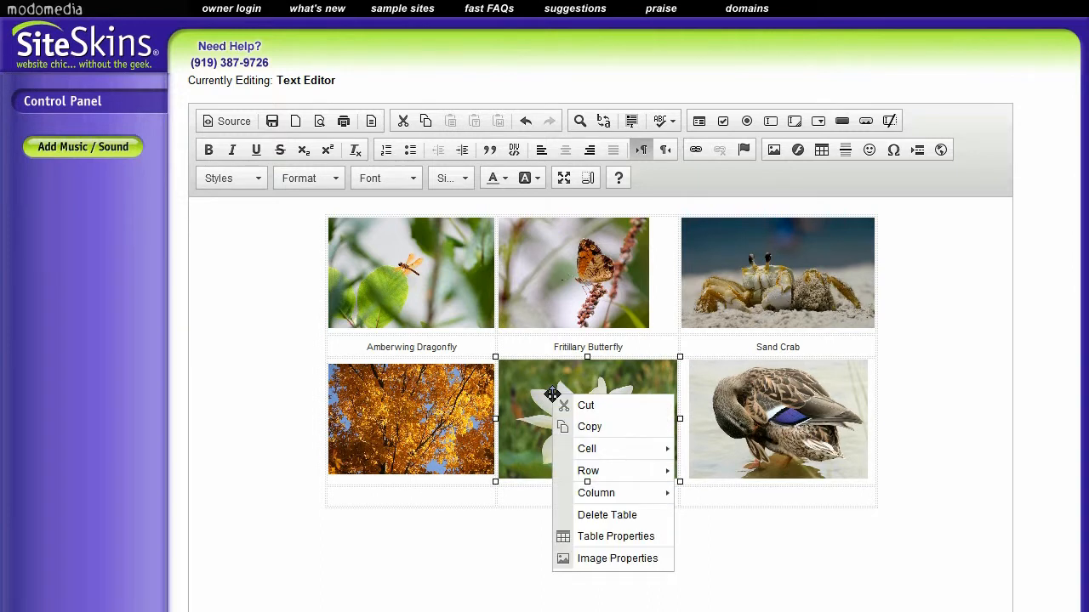
{"action": "left_click", "coordinate": [631, 559]}
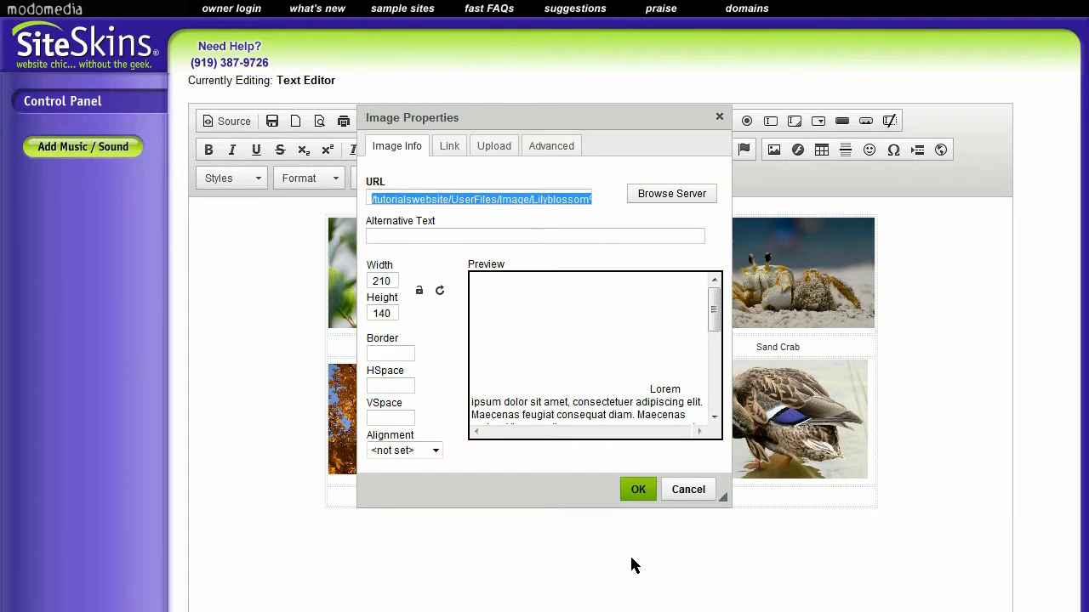
{"action": "left_click_drag", "start_coordinate": [379, 313], "coordinate": [385, 316]}
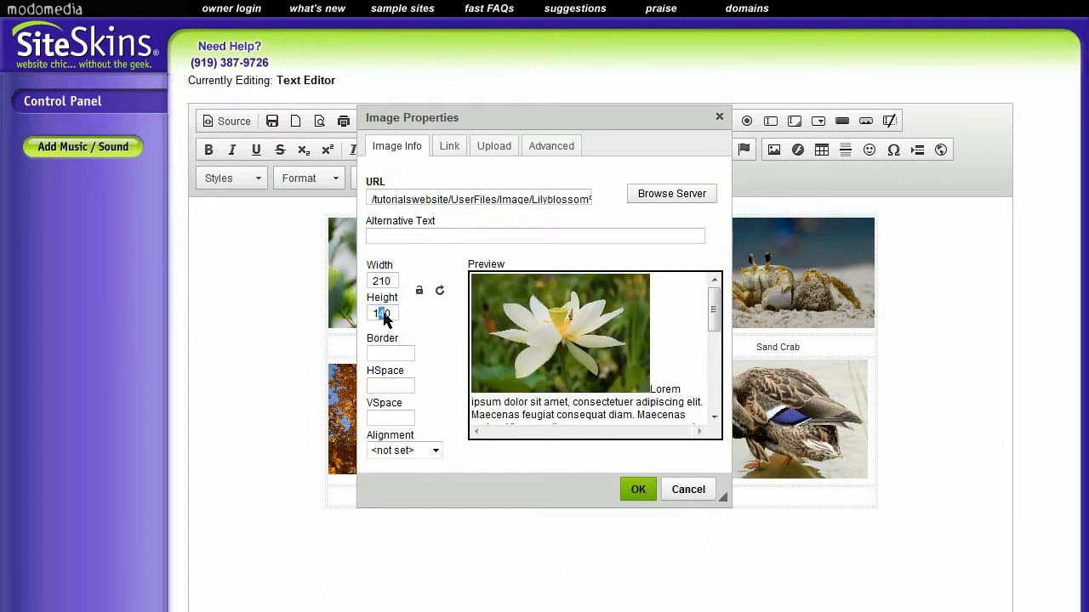
{"action": "type", "text": "3"}
{"action": "left_click", "coordinate": [638, 491]}
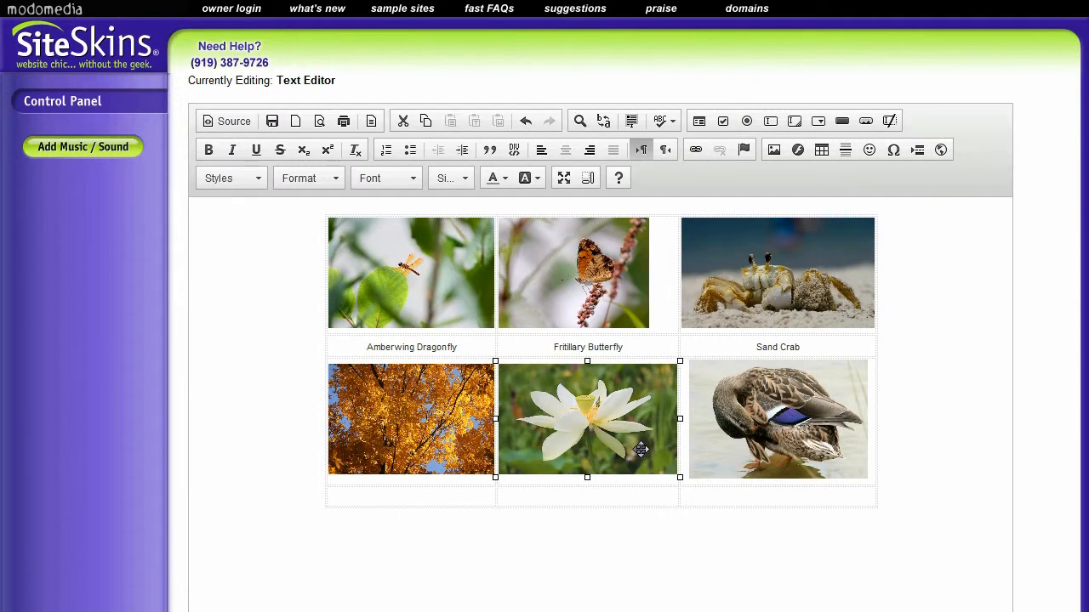
Step: Set the duck photo's height to 130 in its image properties
{"action": "left_click", "coordinate": [749, 425]}
{"action": "right_click", "coordinate": [749, 425]}
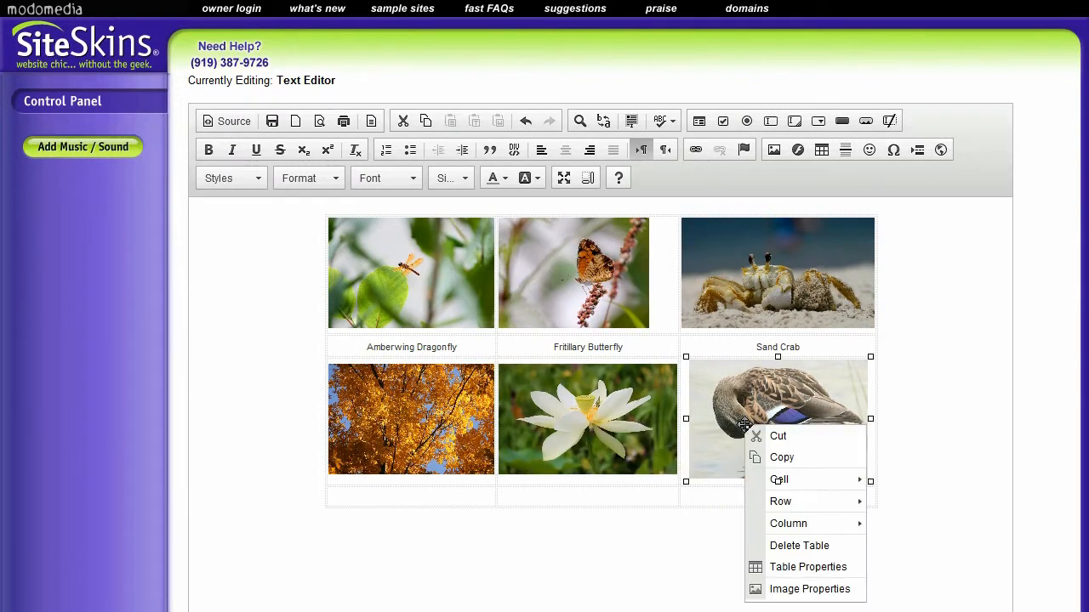
{"action": "left_click", "coordinate": [804, 589]}
{"action": "left_click_drag", "start_coordinate": [385, 313], "coordinate": [378, 313]}
{"action": "type", "text": "30"}
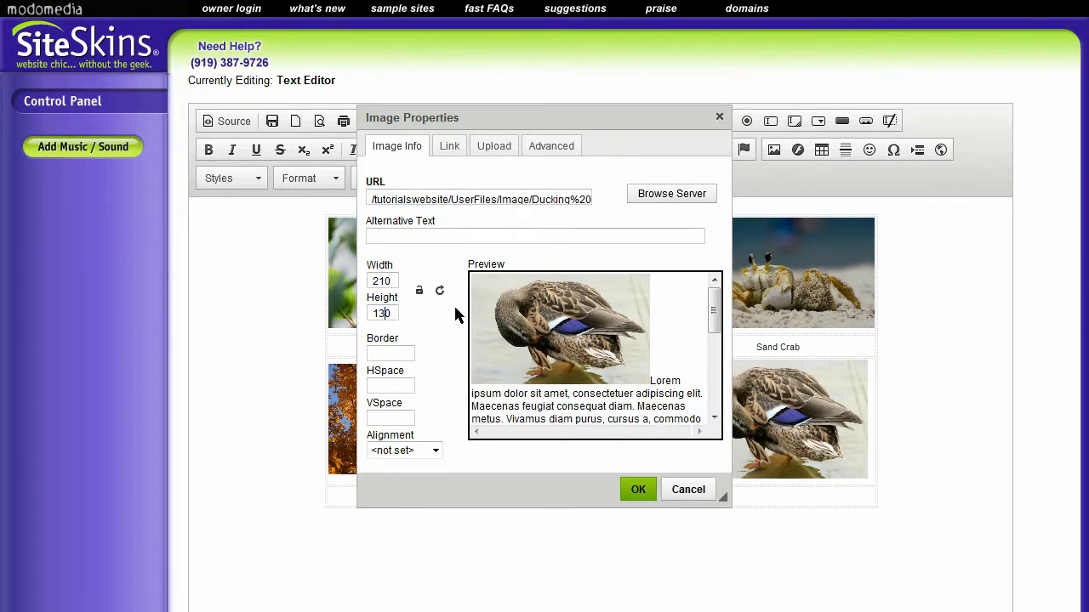
{"action": "left_click", "coordinate": [650, 491]}
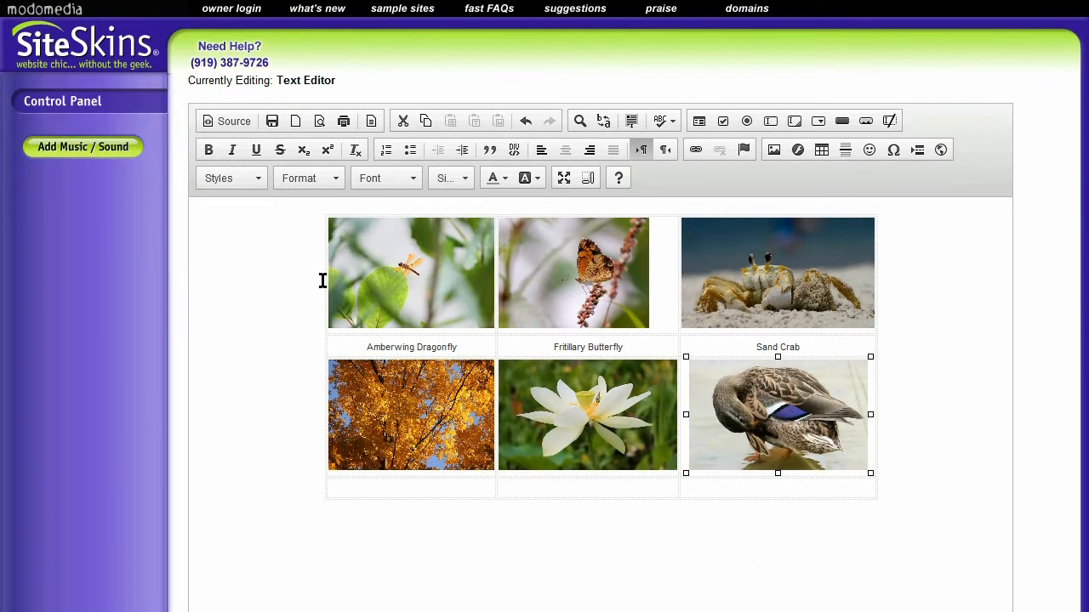
Step: Set the horizontal alignment of the table cell holding the Fritillary Butterfly photo to Center
{"action": "left_click", "coordinate": [579, 271]}
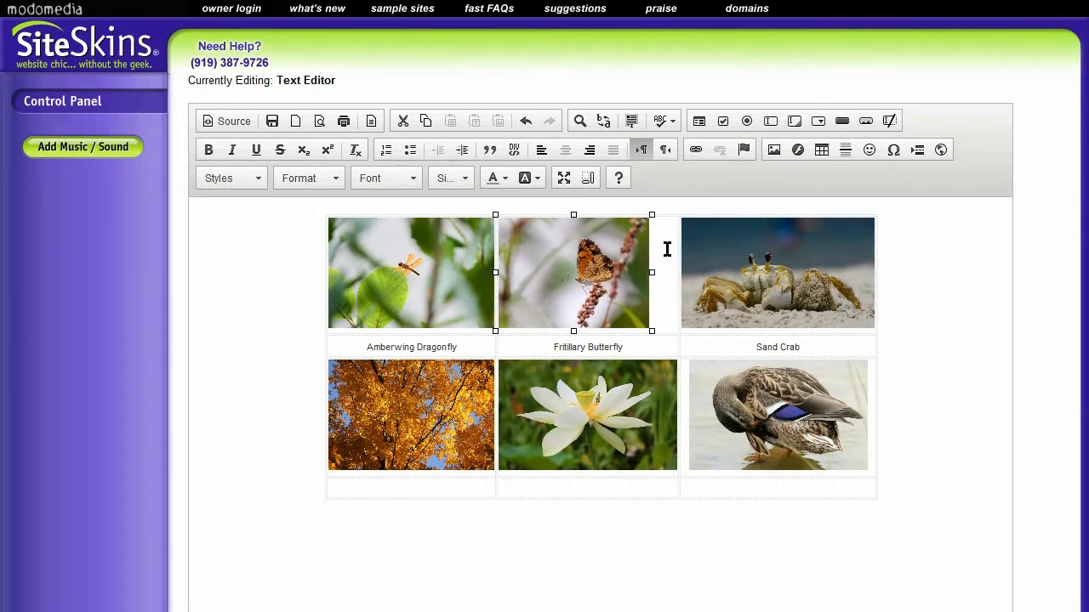
{"action": "left_click", "coordinate": [667, 247]}
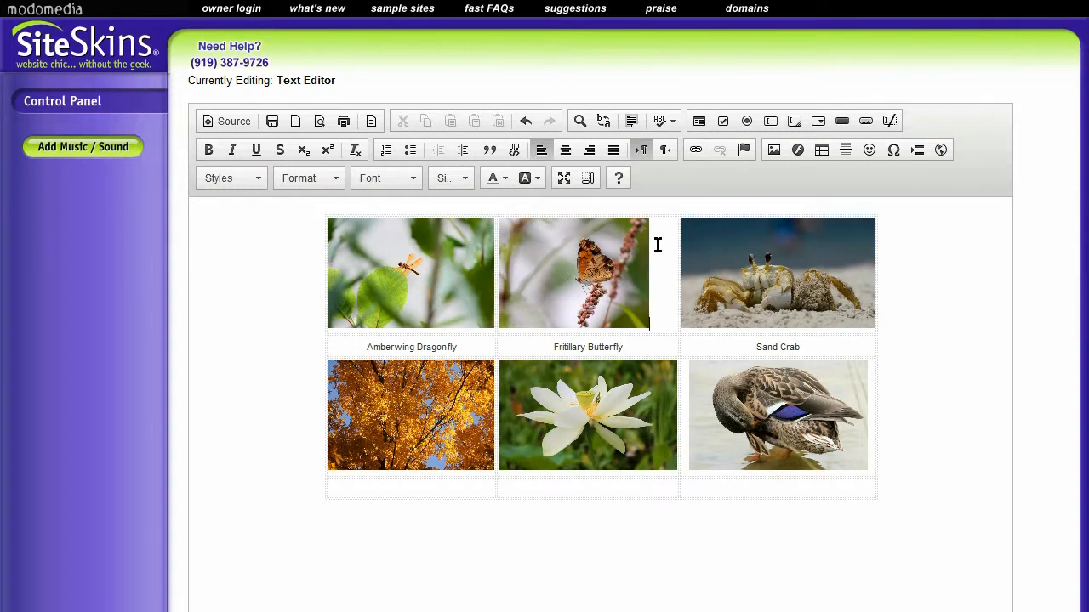
{"action": "right_click", "coordinate": [658, 245]}
{"action": "mouse_move", "coordinate": [701, 262]}
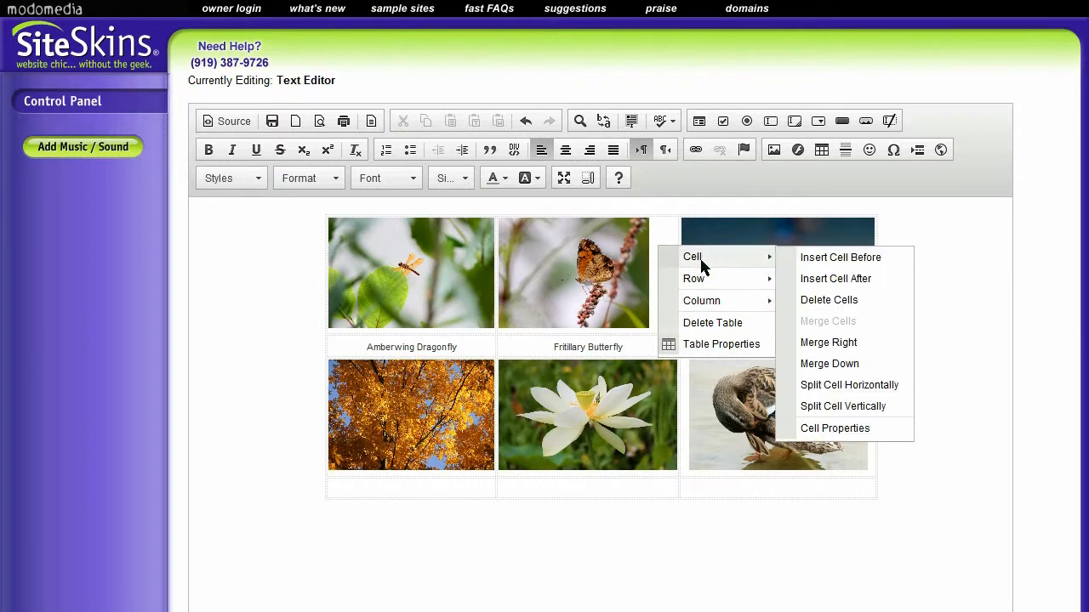
{"action": "left_click", "coordinate": [837, 429]}
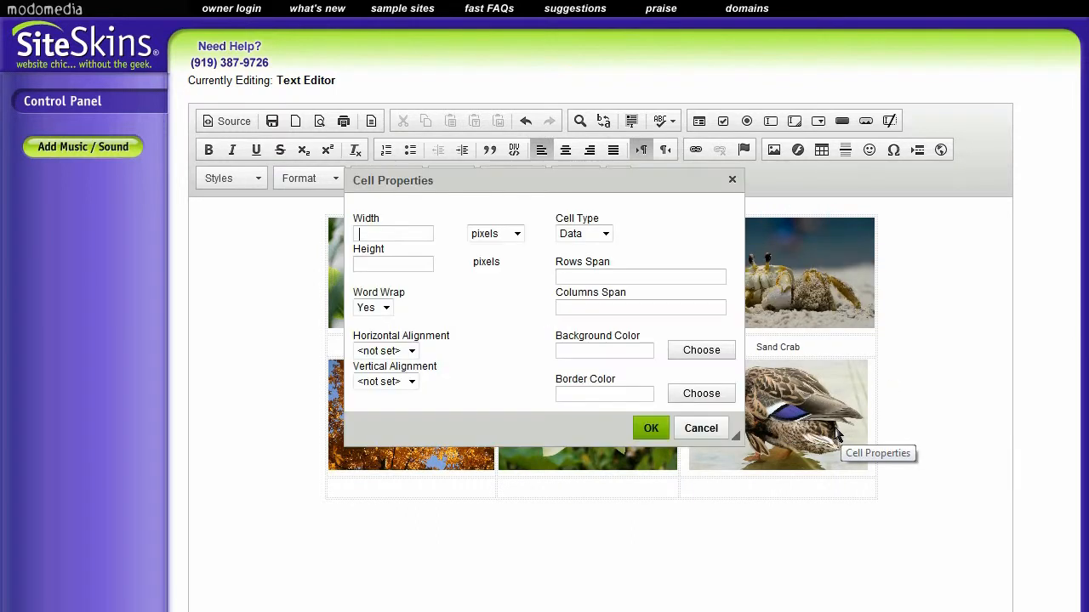
{"action": "left_click", "coordinate": [410, 350]}
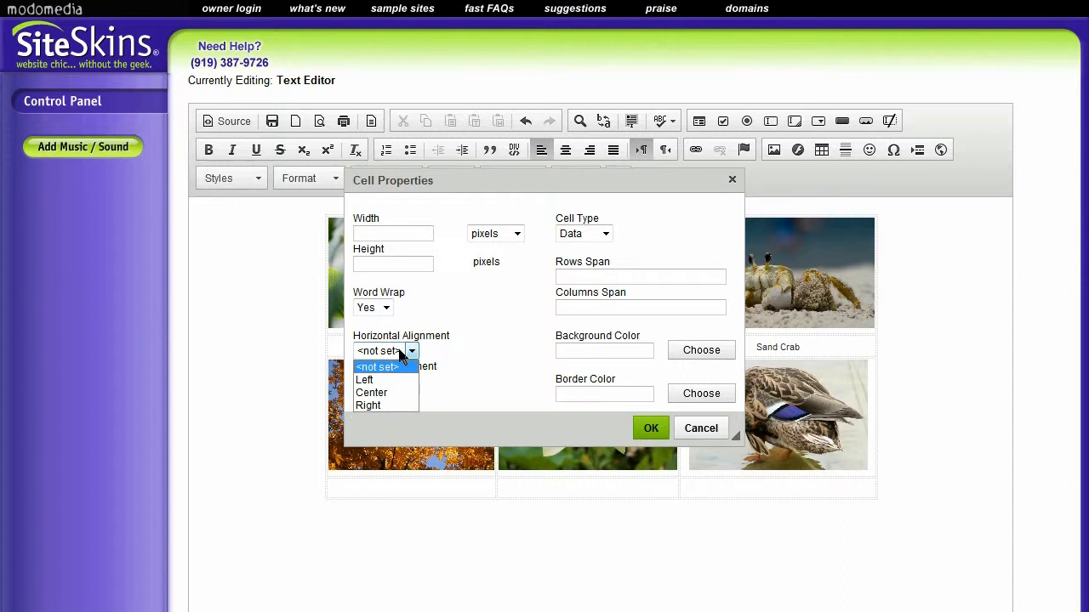
{"action": "left_click", "coordinate": [384, 393]}
{"action": "left_click", "coordinate": [648, 427]}
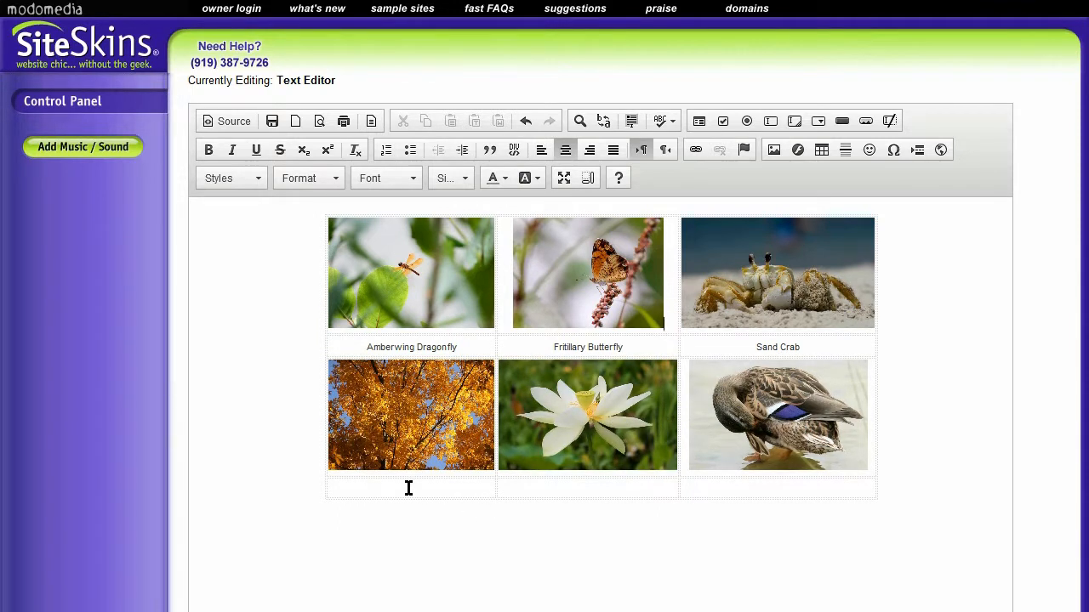
Step: Check the Amberwing Dragonfly caption's font size, and caption the autumn photo "Fall Leaves" and the lily photo "Lily Blossom"
{"action": "double_click", "coordinate": [413, 347]}
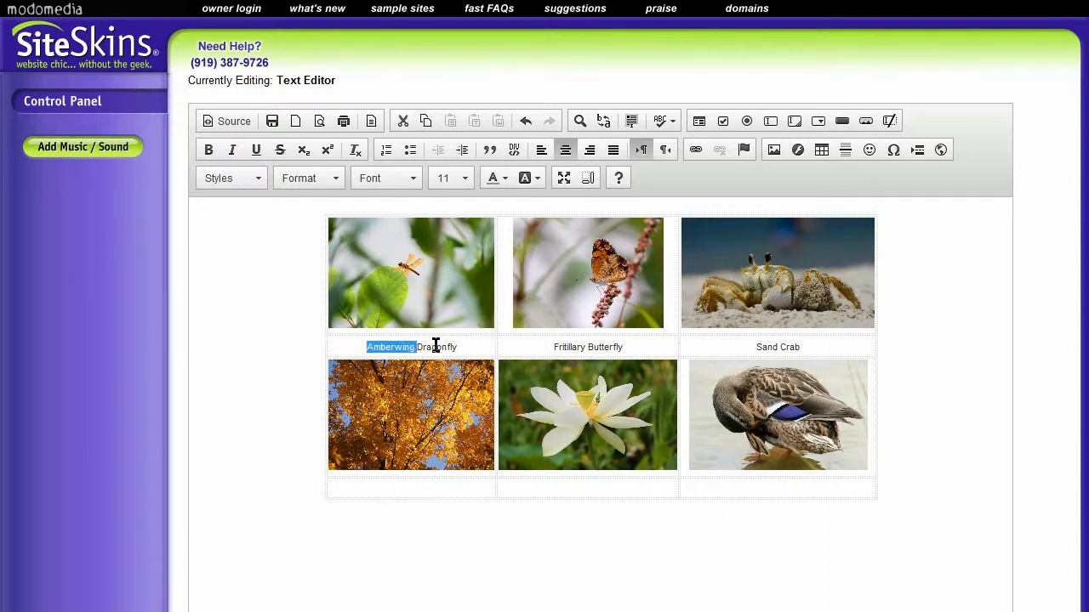
{"action": "left_click", "coordinate": [437, 346]}
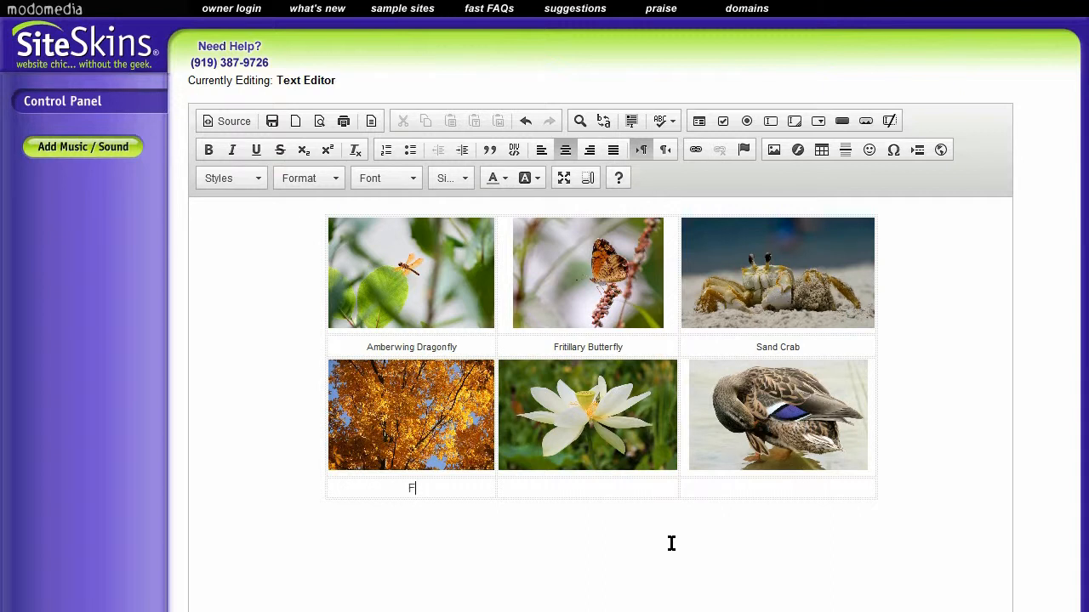
{"action": "type", "text": "Fall Leaves"}
{"action": "type", "text": "Lily Blossom"}
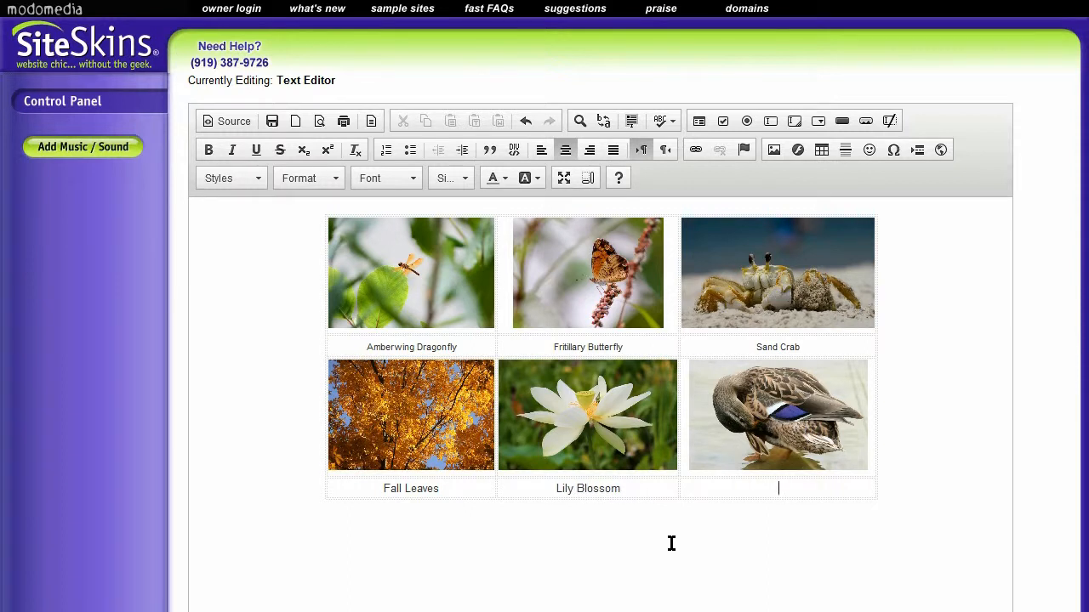
Step: Caption the duck photo "Duck" and set the "Fall Leaves" caption's font size to 11
{"action": "type", "text": "Duck"}
{"action": "left_click_drag", "start_coordinate": [384, 489], "coordinate": [439, 489]}
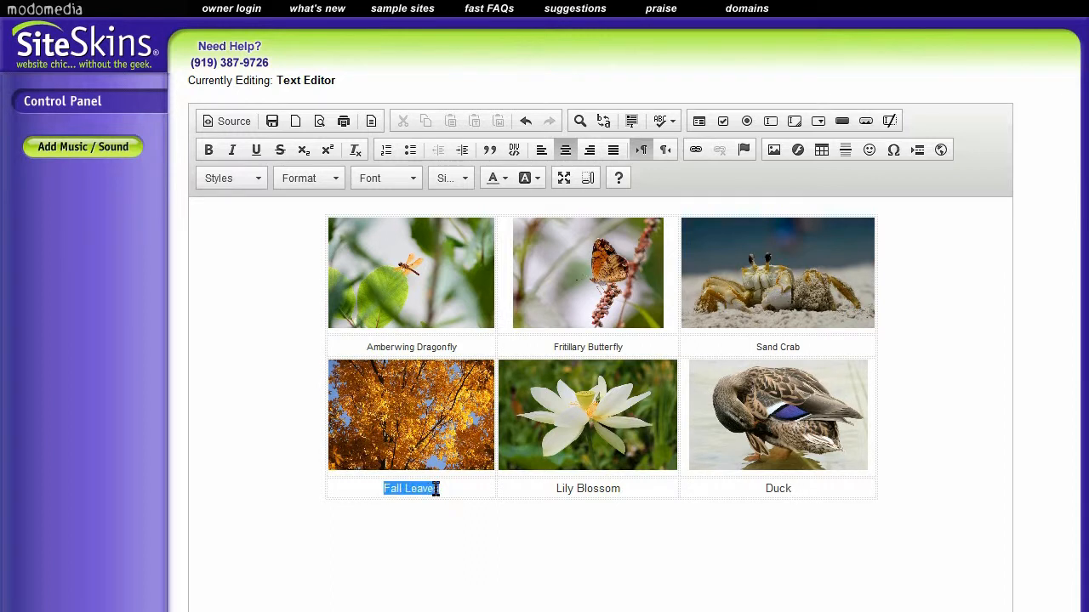
{"action": "left_click", "coordinate": [464, 179]}
{"action": "left_click", "coordinate": [466, 178]}
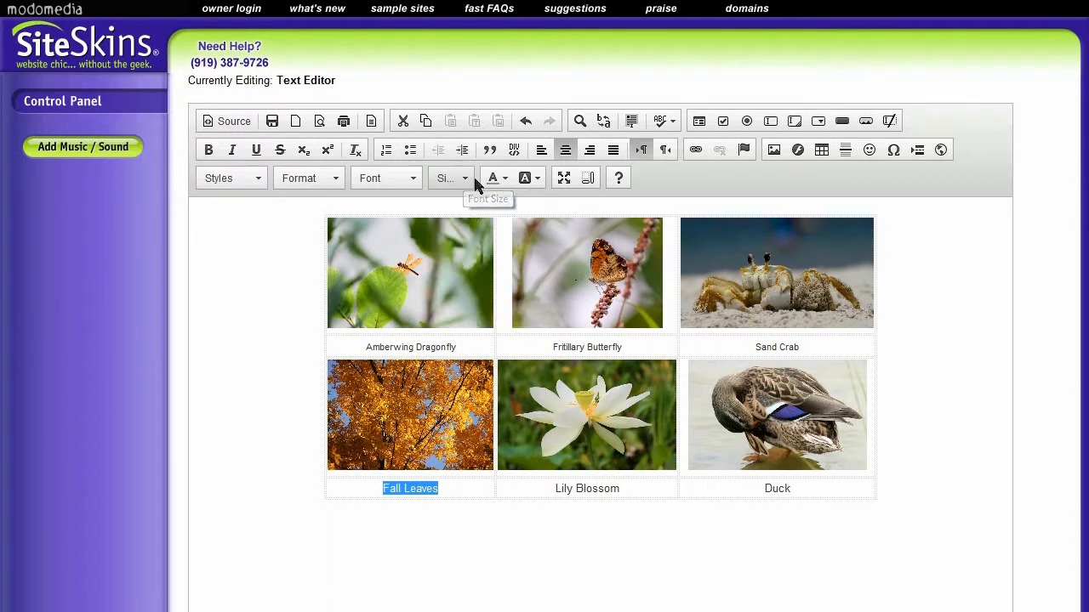
{"action": "left_click", "coordinate": [464, 178]}
{"action": "left_click", "coordinate": [450, 281]}
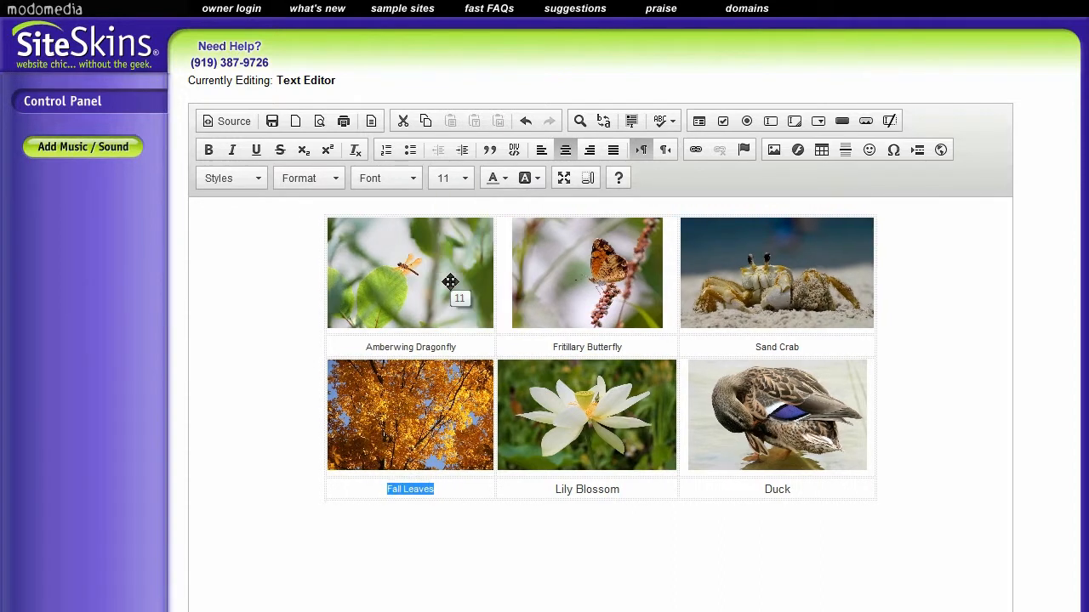
Step: Set the font size of the "Lily Blossom" and "Duck" captions to 11
{"action": "left_click_drag", "start_coordinate": [555, 491], "coordinate": [619, 490]}
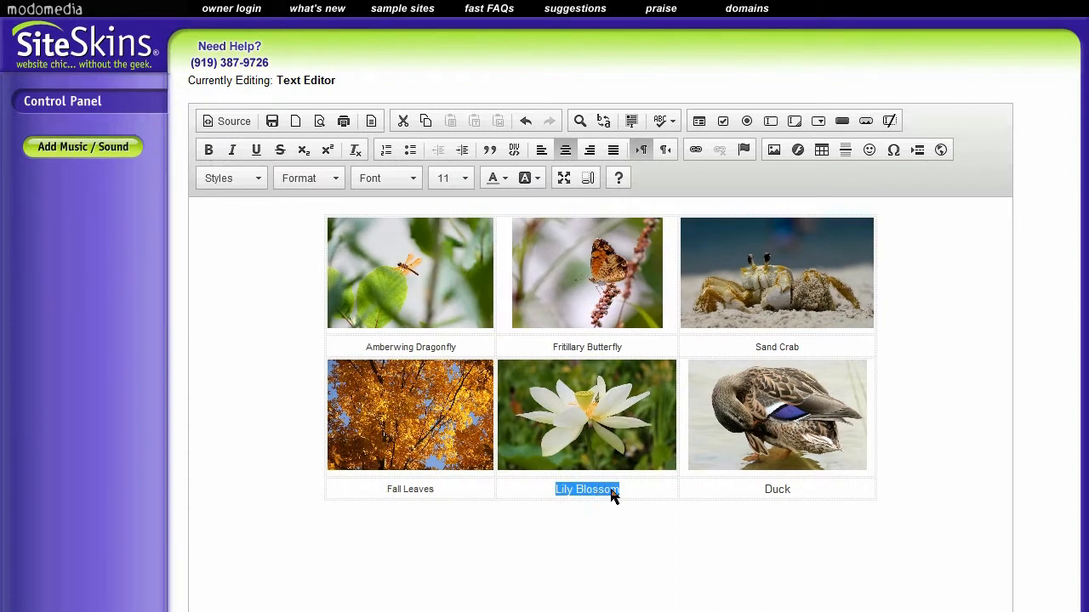
{"action": "left_click", "coordinate": [467, 177]}
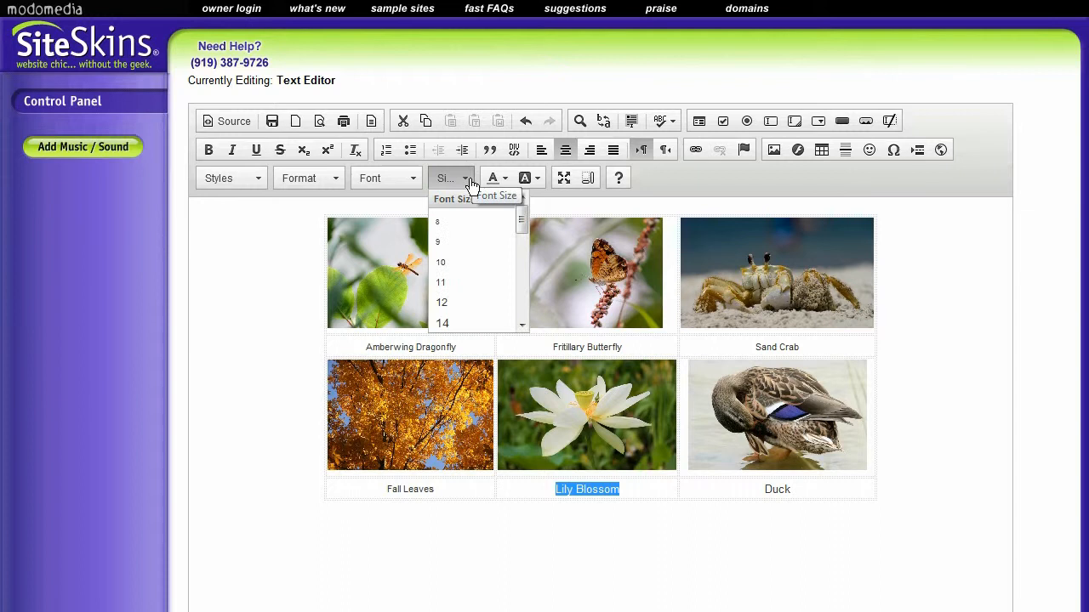
{"action": "left_click", "coordinate": [454, 282]}
{"action": "left_click_drag", "start_coordinate": [765, 491], "coordinate": [790, 491]}
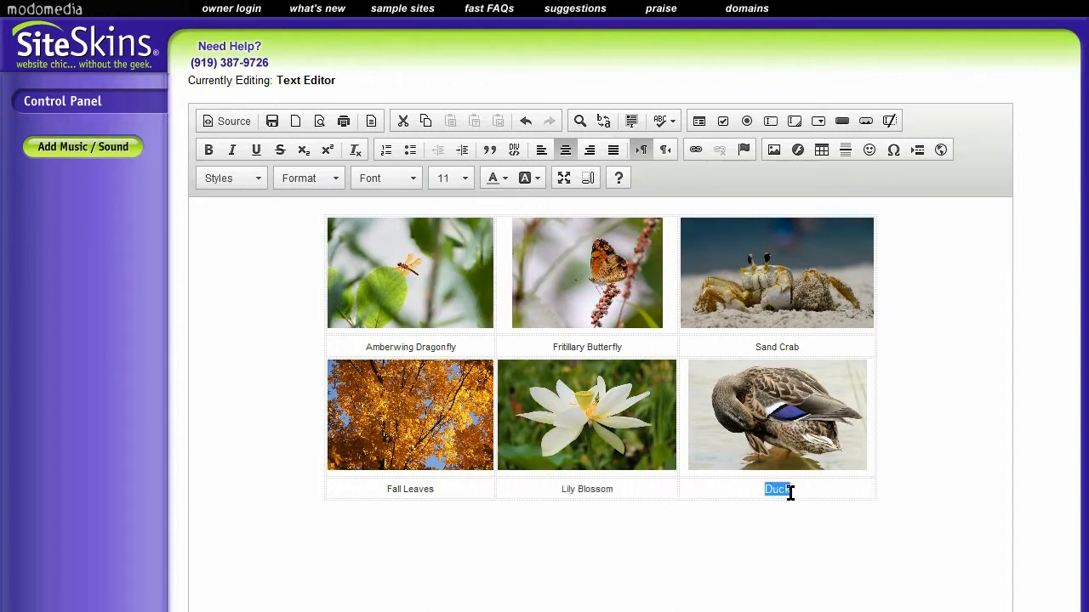
{"action": "left_click", "coordinate": [454, 181]}
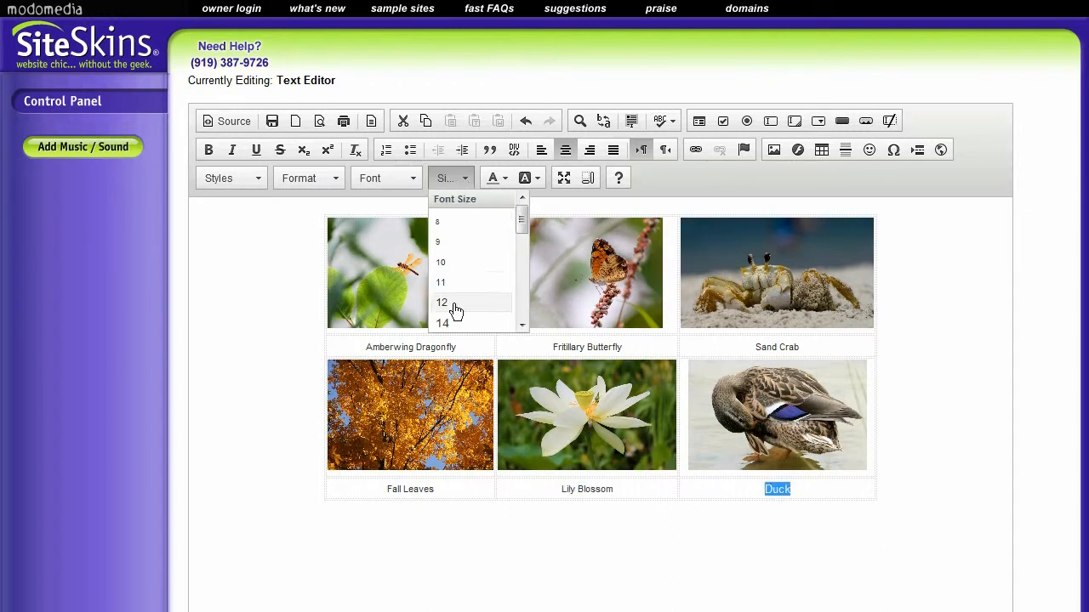
{"action": "left_click", "coordinate": [454, 281]}
{"action": "left_click", "coordinate": [918, 447]}
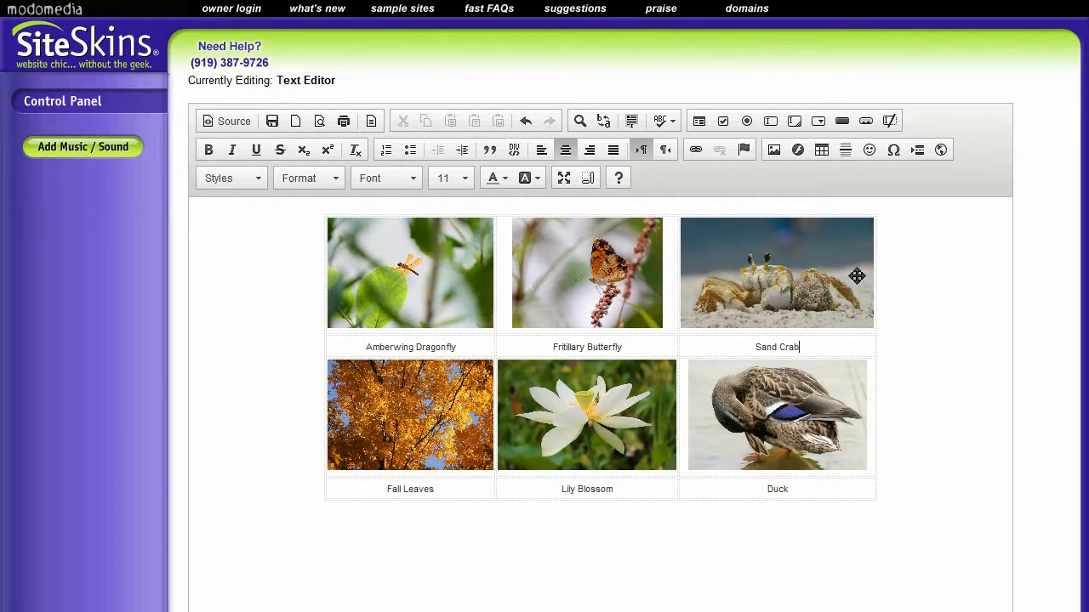
{"action": "left_click", "coordinate": [921, 285]}
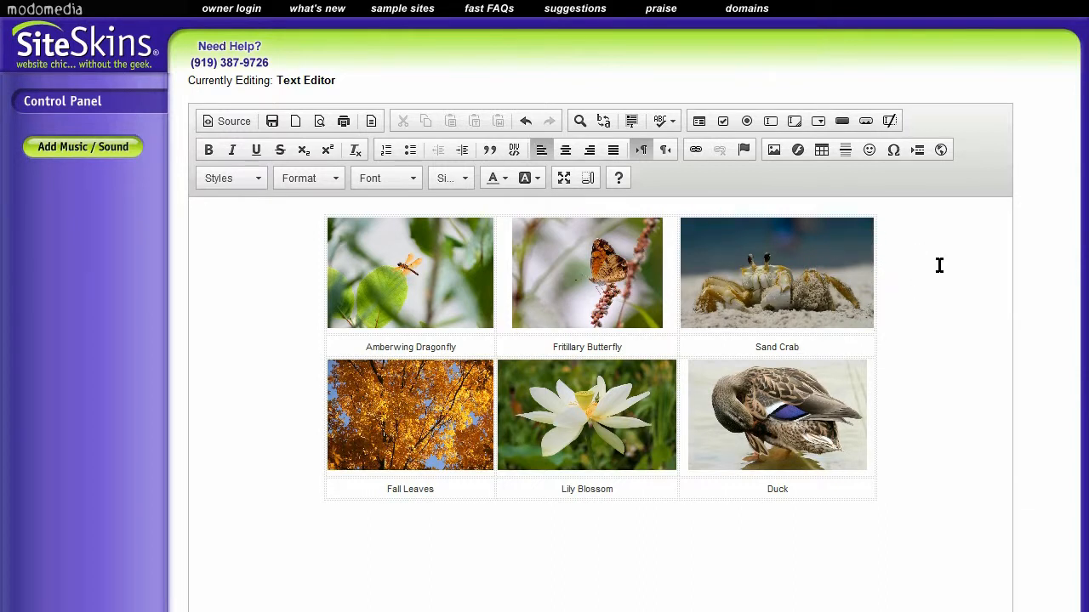
{"action": "left_click", "coordinate": [904, 362]}
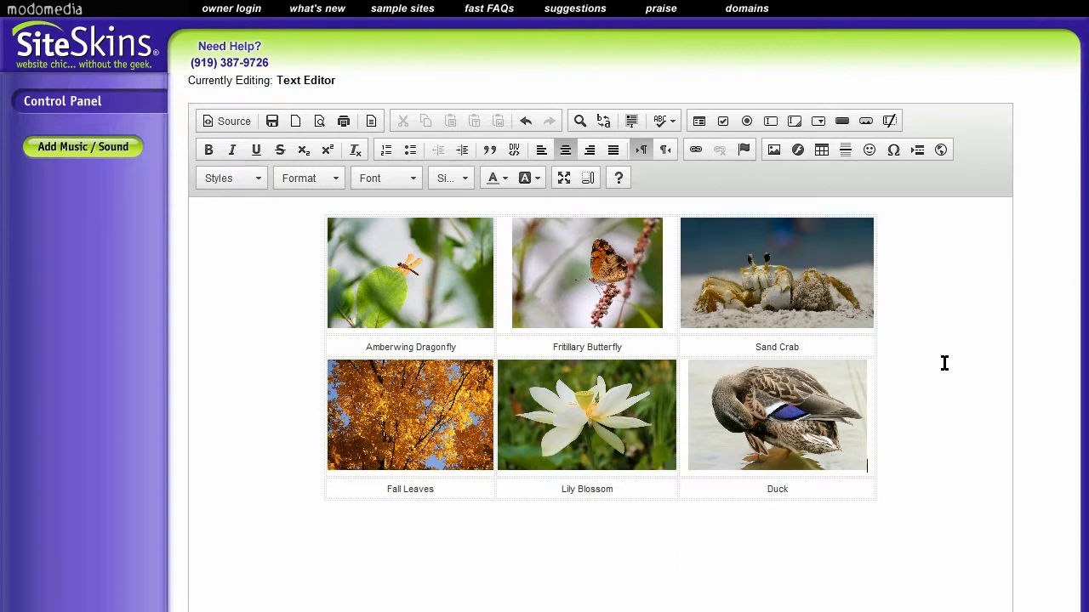
Step: Start a URL link on the lily blossom photo and choose the server image Lilyblossom (1 of 1).jpg as its destination
{"action": "left_click", "coordinate": [570, 404]}
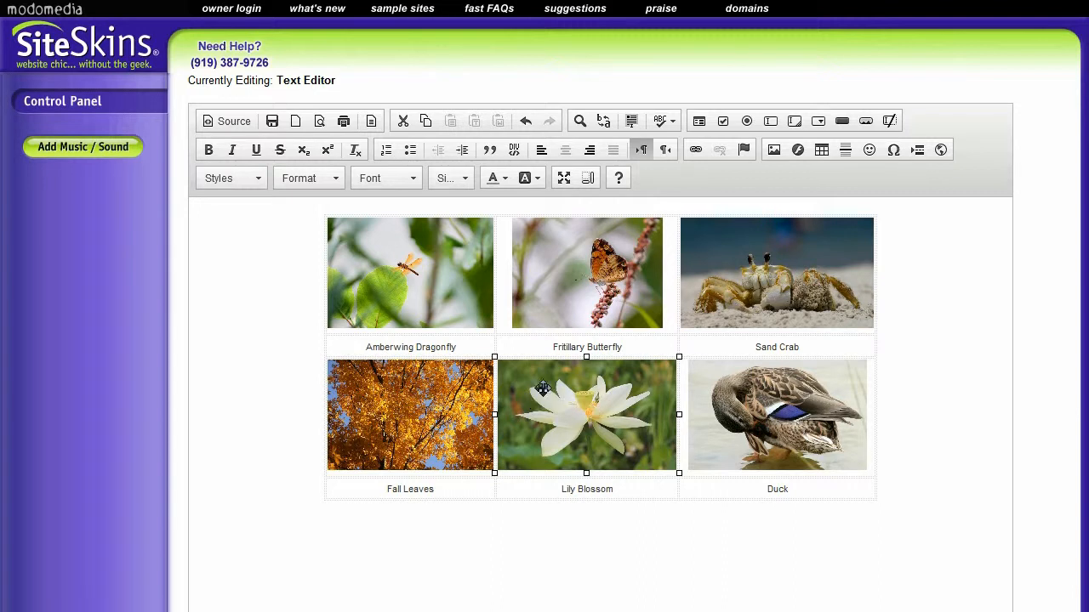
{"action": "right_click", "coordinate": [543, 388]}
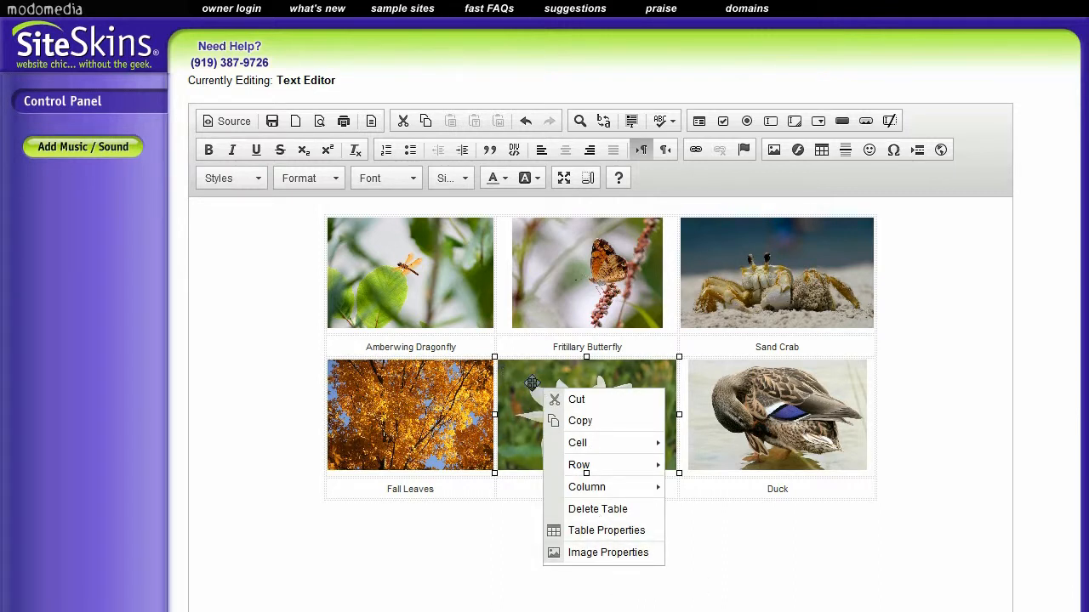
{"action": "left_click", "coordinate": [532, 384]}
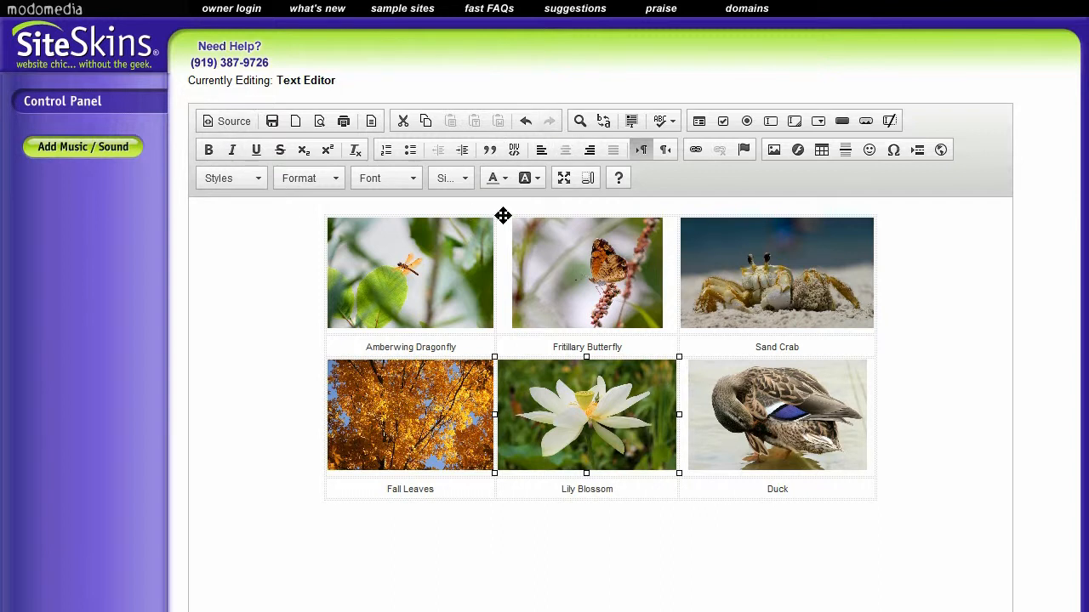
{"action": "left_click", "coordinate": [696, 150]}
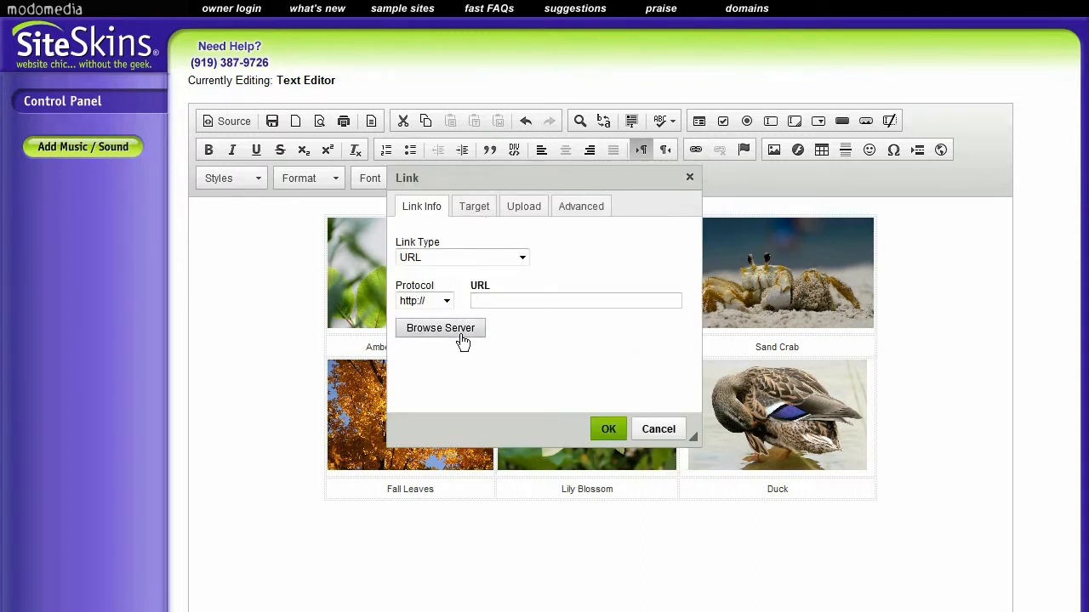
{"action": "left_click", "coordinate": [459, 334]}
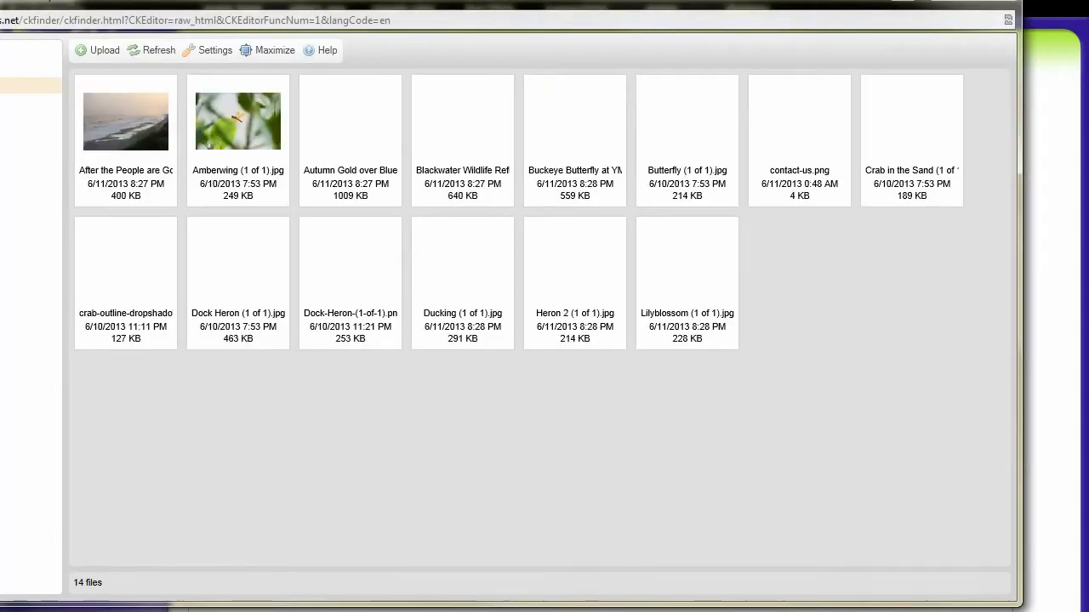
{"action": "left_click_drag", "start_coordinate": [2, 2], "coordinate": [207, 49]}
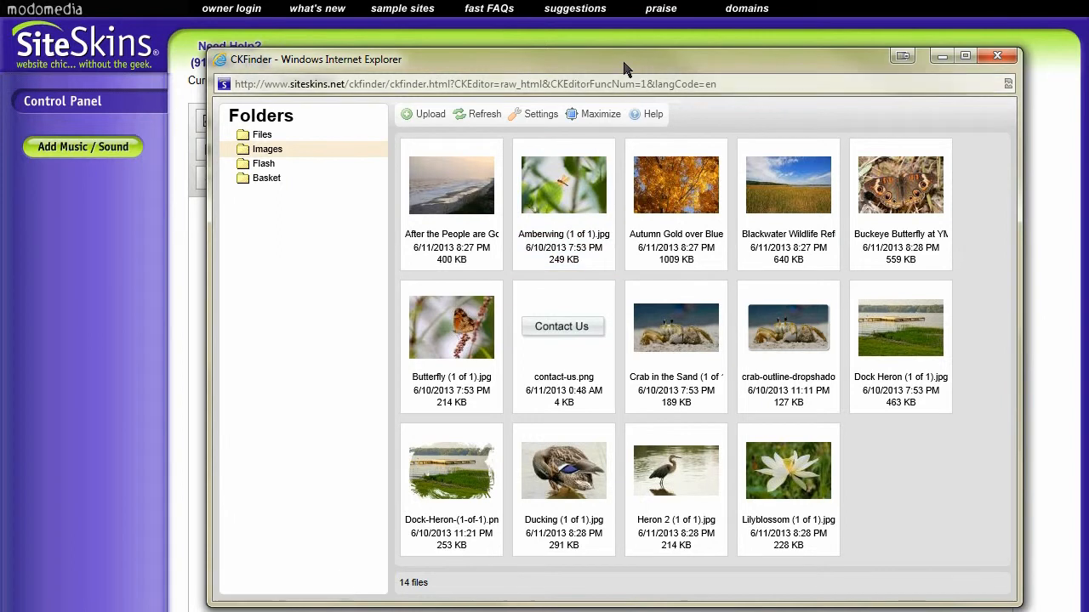
{"action": "left_click_drag", "start_coordinate": [623, 68], "coordinate": [601, 47]}
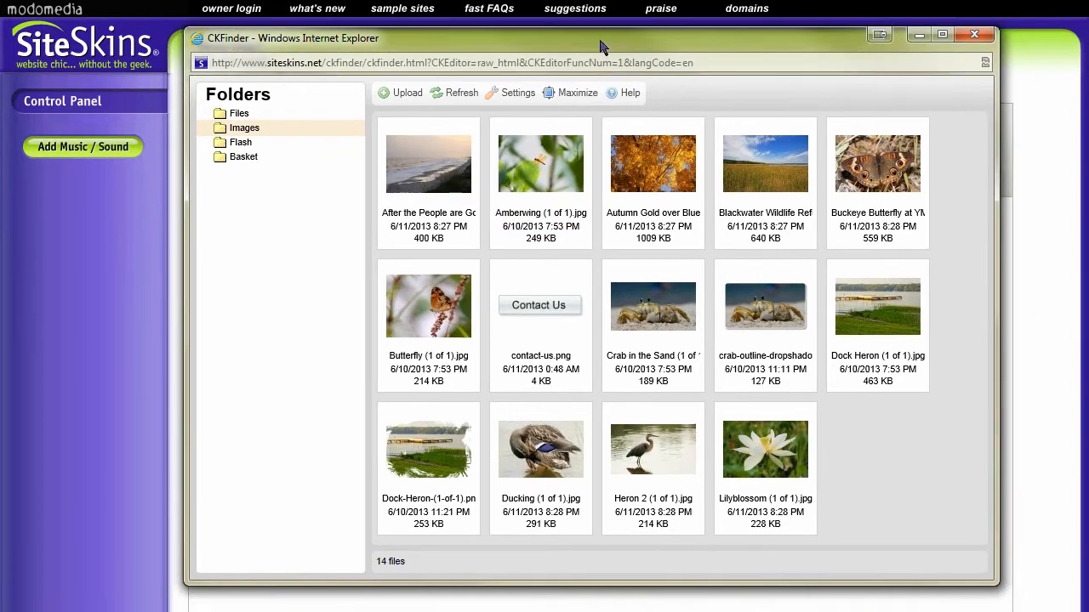
{"action": "double_click", "coordinate": [772, 440]}
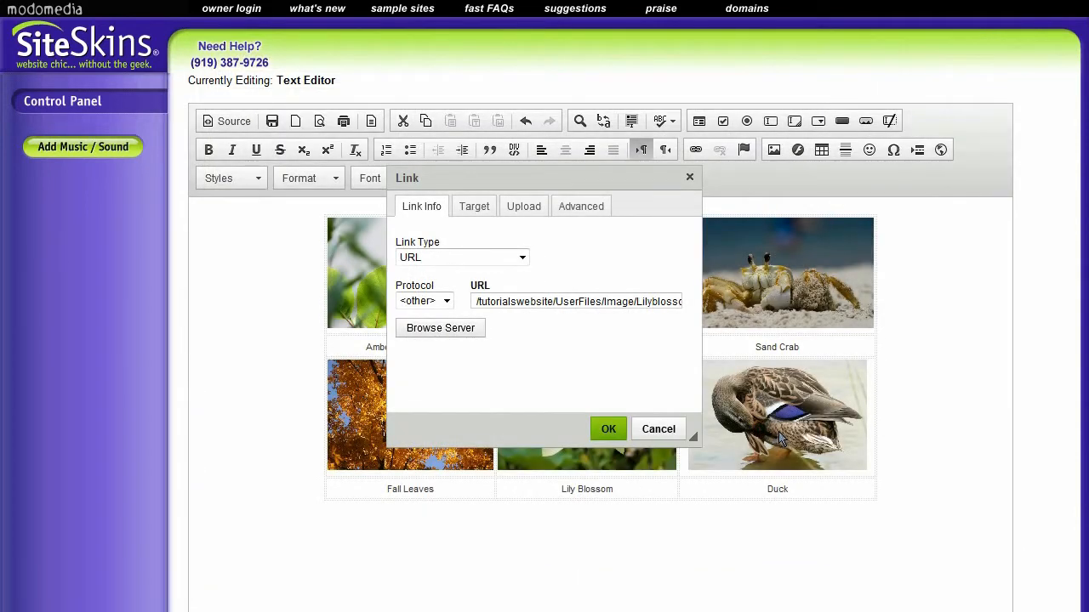
Step: Set the lily link's target to a popup window named "lily" and apply the link
{"action": "left_click", "coordinate": [475, 210]}
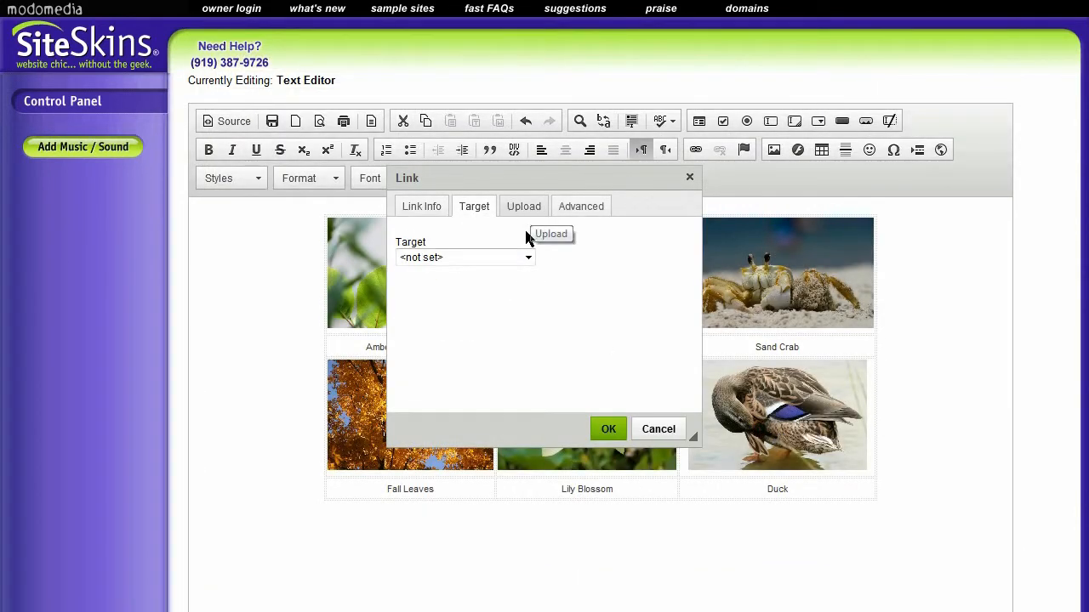
{"action": "left_click", "coordinate": [525, 260]}
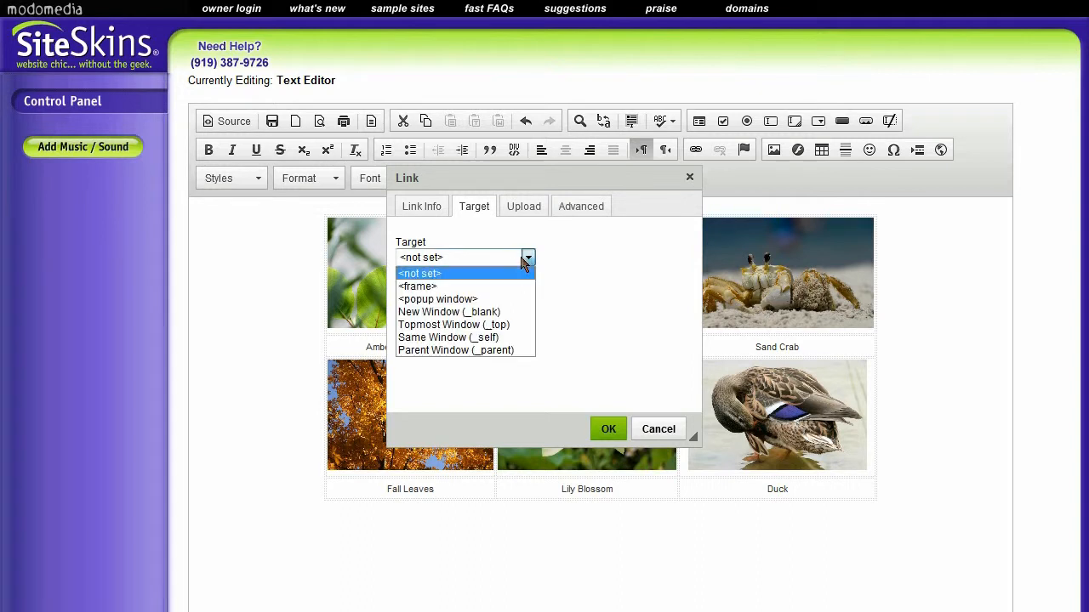
{"action": "left_click", "coordinate": [449, 300]}
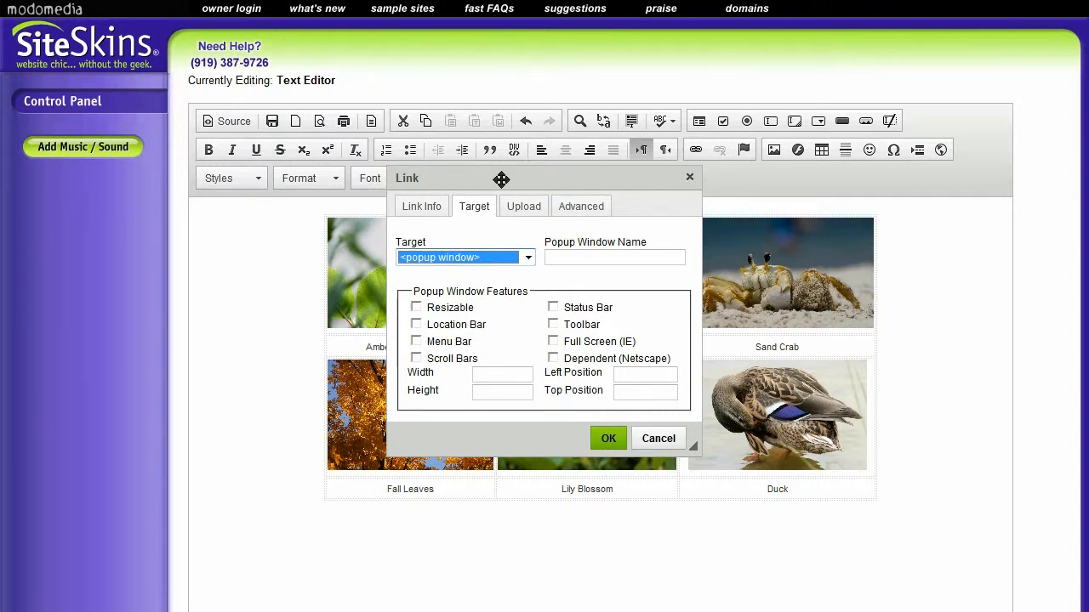
{"action": "left_click_drag", "start_coordinate": [499, 180], "coordinate": [490, 157]}
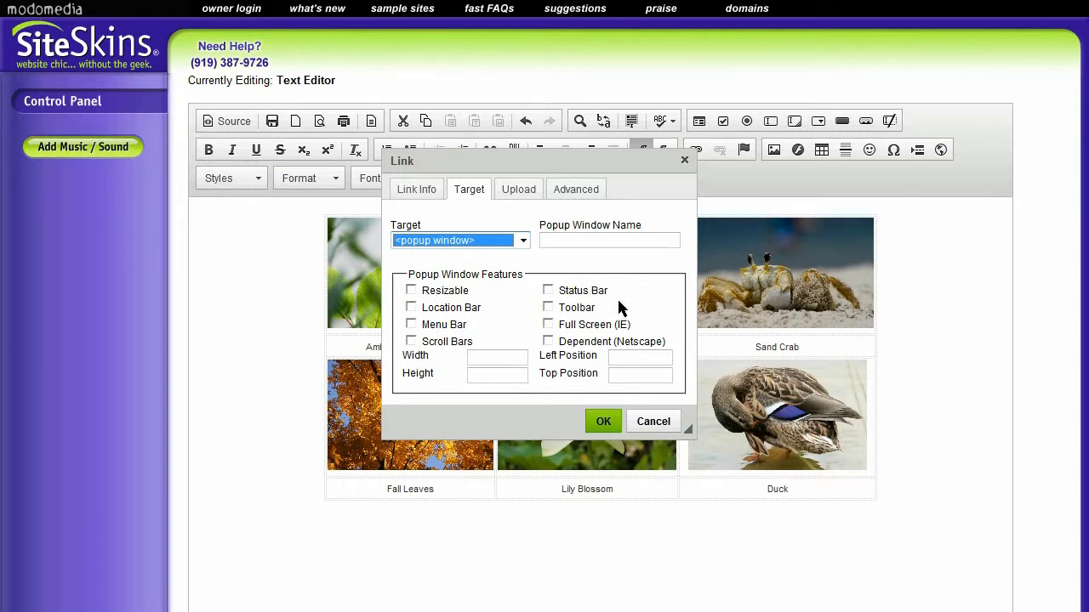
{"action": "left_click", "coordinate": [585, 240]}
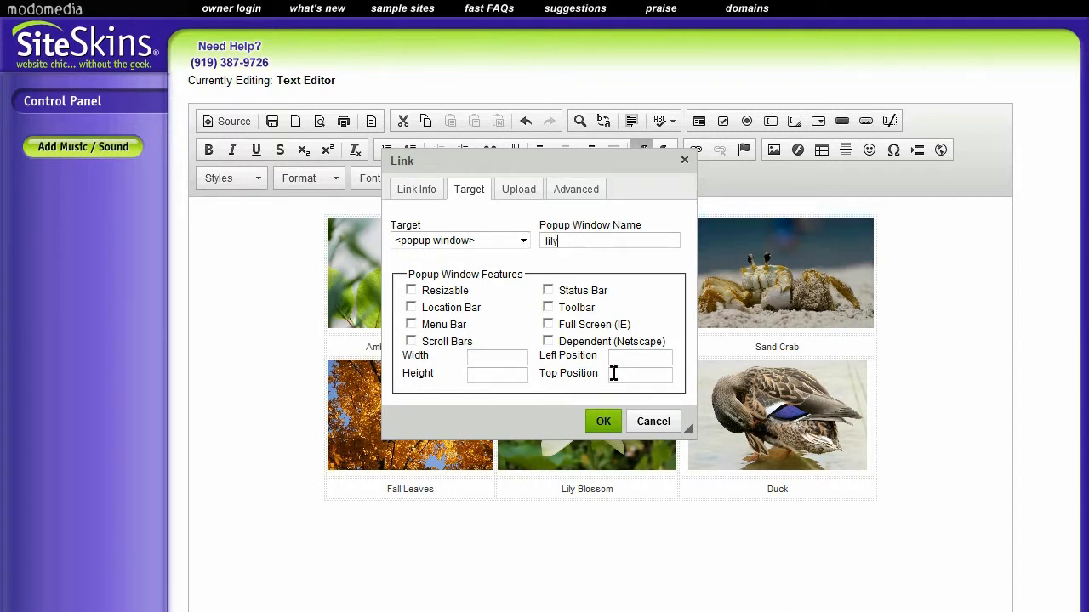
{"action": "left_click", "coordinate": [603, 421]}
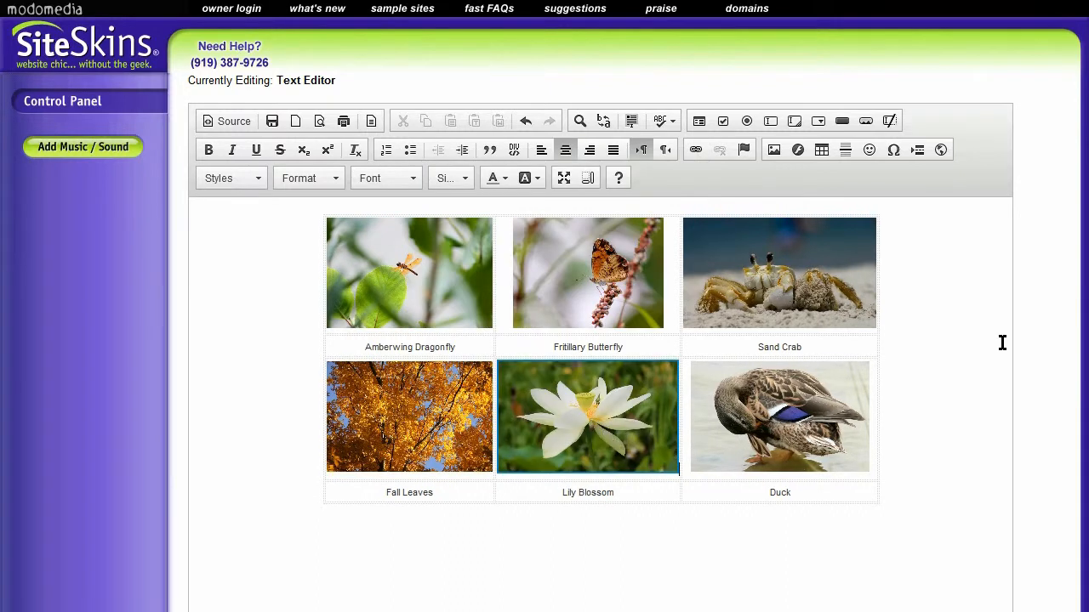
Step: Publish the site with the updated photo table and exit the page editor
{"action": "left_click", "coordinate": [984, 404]}
{"action": "scroll", "coordinate": [280, 255], "scroll_direction": "down", "scroll_amount": 3}
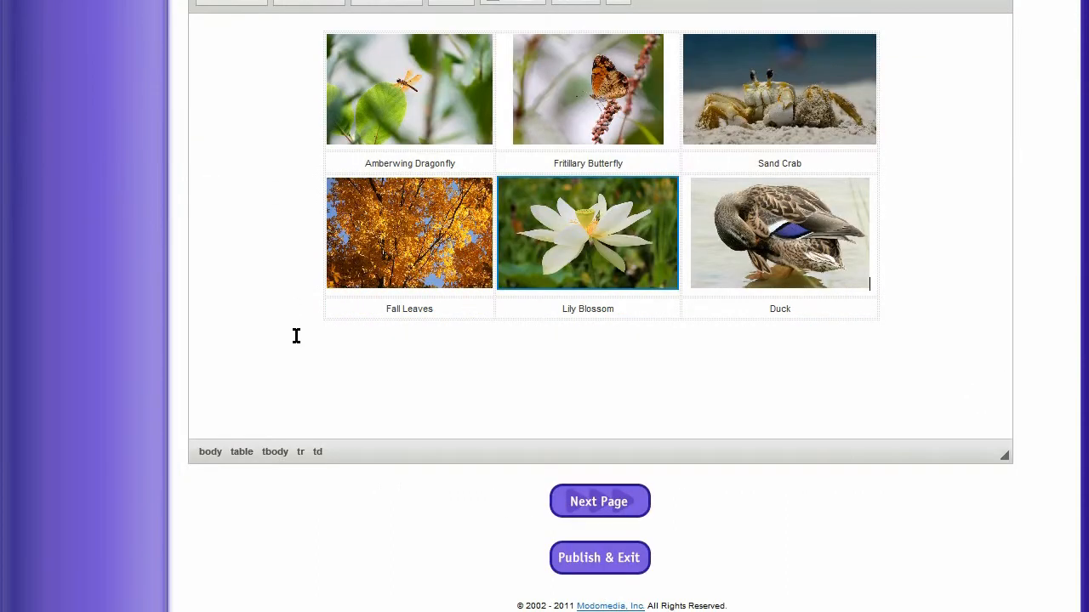
{"action": "left_click", "coordinate": [596, 558]}
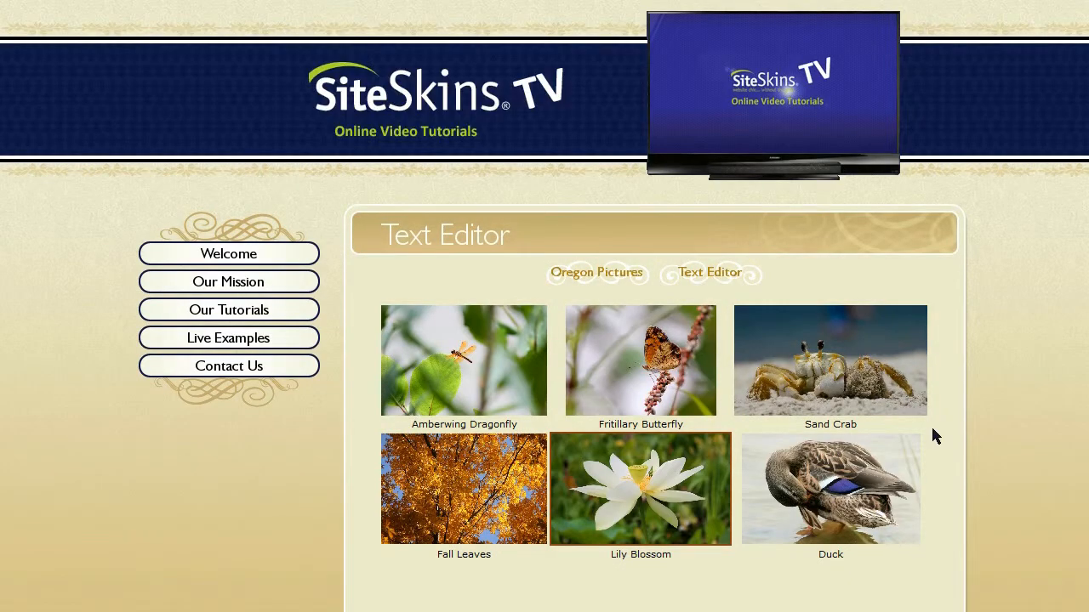
Step: Open the linked lily photo from the published Text Editor page and check the full-size image's pixel dimensions in its properties
{"action": "scroll", "coordinate": [932, 431], "scroll_direction": "down", "scroll_amount": 1}
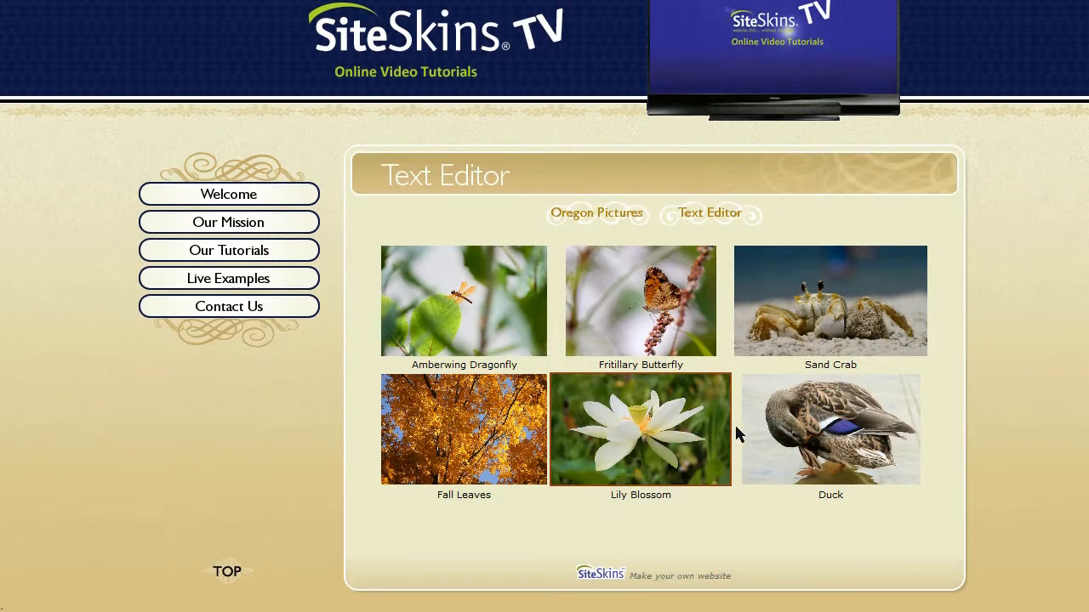
{"action": "left_click", "coordinate": [687, 444]}
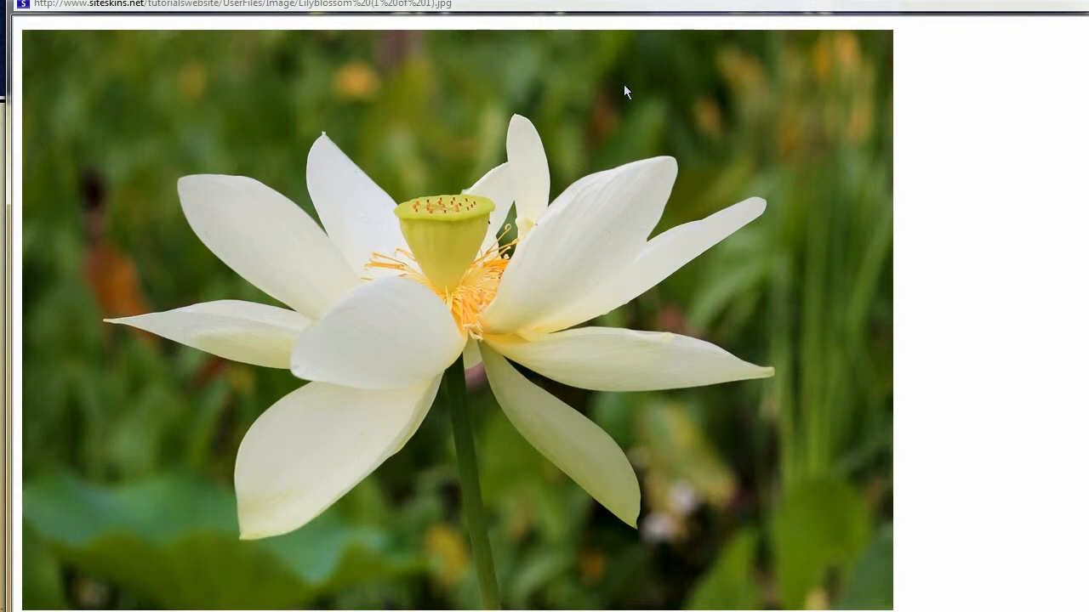
{"action": "right_click", "coordinate": [410, 326]}
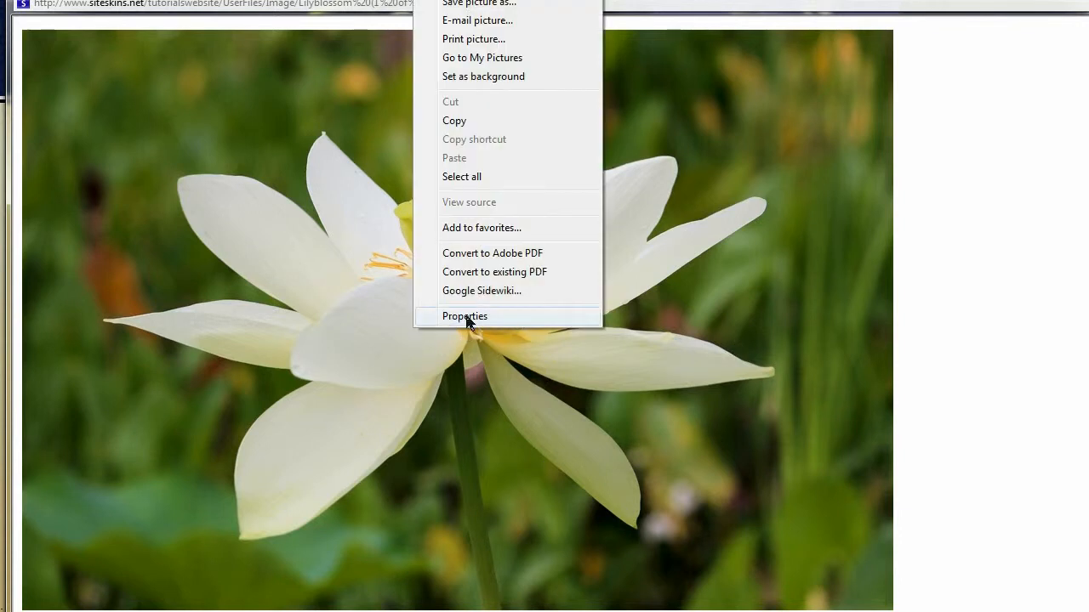
{"action": "left_click", "coordinate": [466, 318]}
{"action": "left_click_drag", "start_coordinate": [224, 4], "coordinate": [688, 180]}
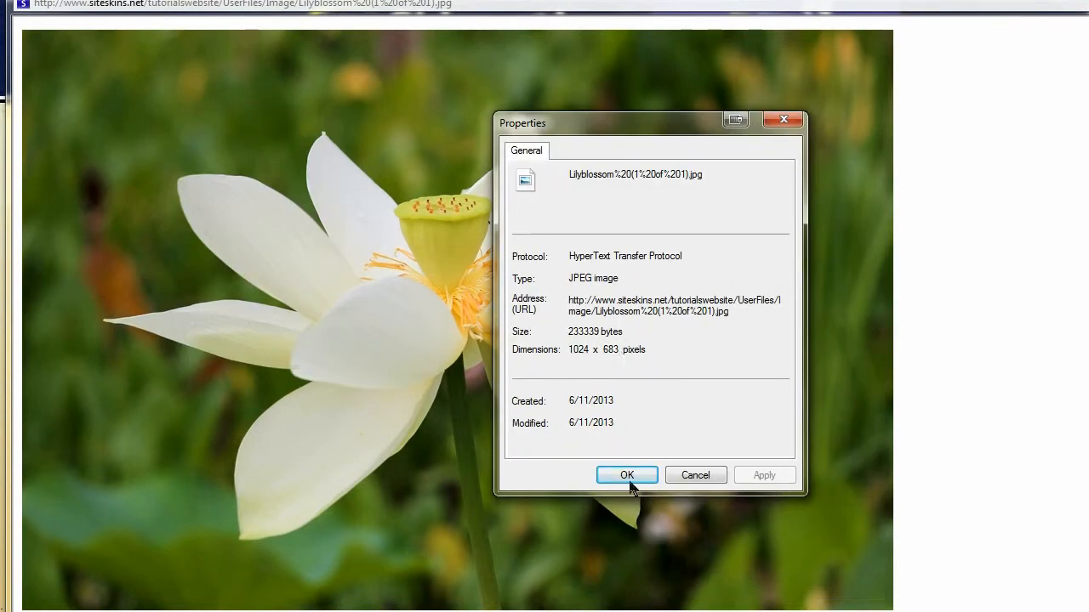
{"action": "left_click", "coordinate": [691, 482]}
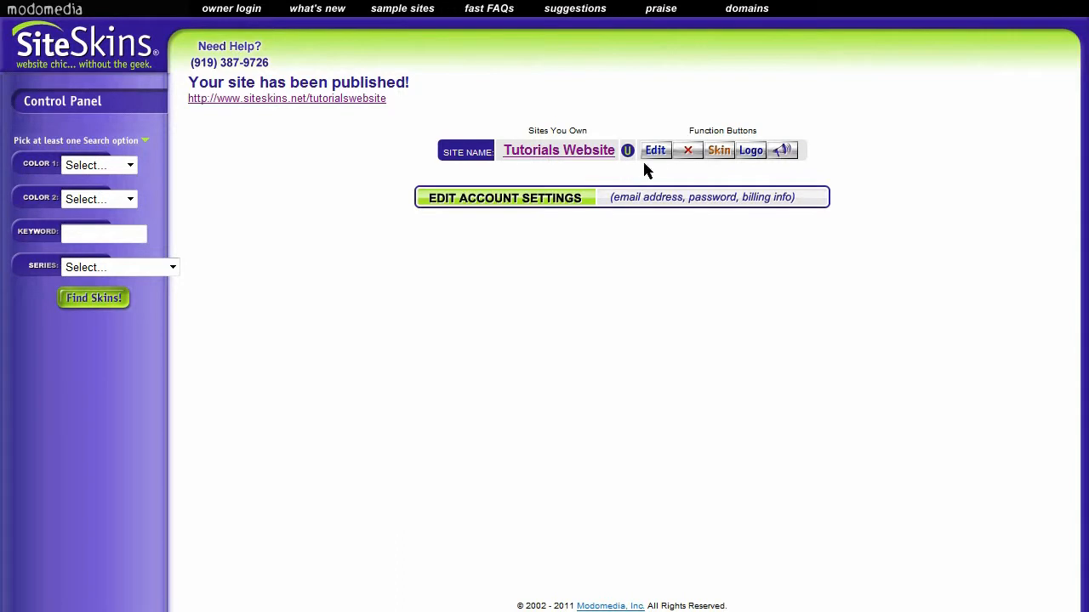
Step: Reopen the Text Editor subpage for editing and open the link settings of the lily blossom photo
{"action": "left_click", "coordinate": [655, 154]}
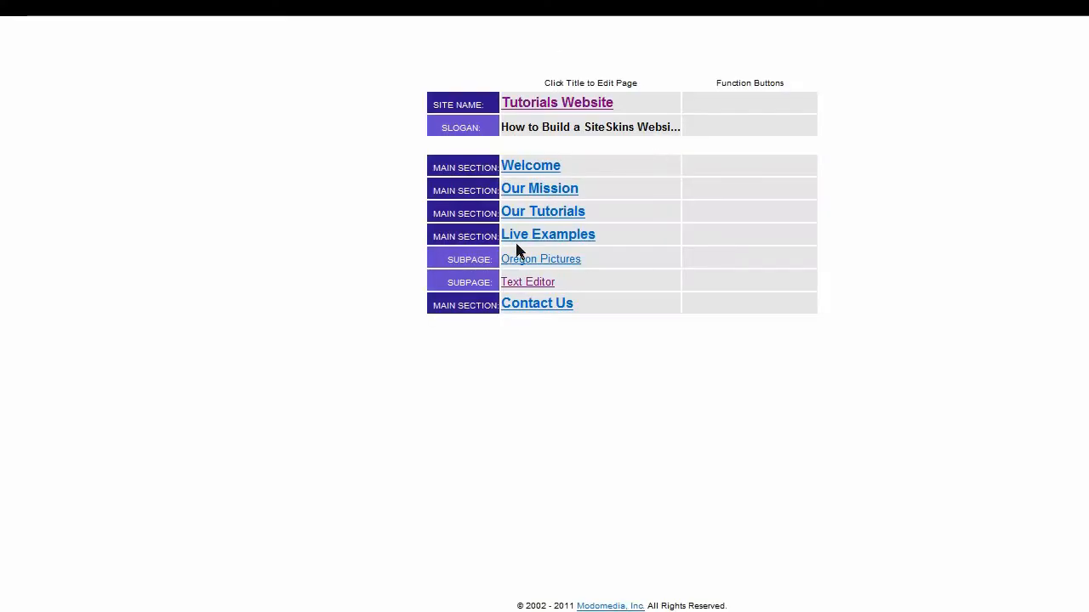
{"action": "left_click", "coordinate": [520, 284]}
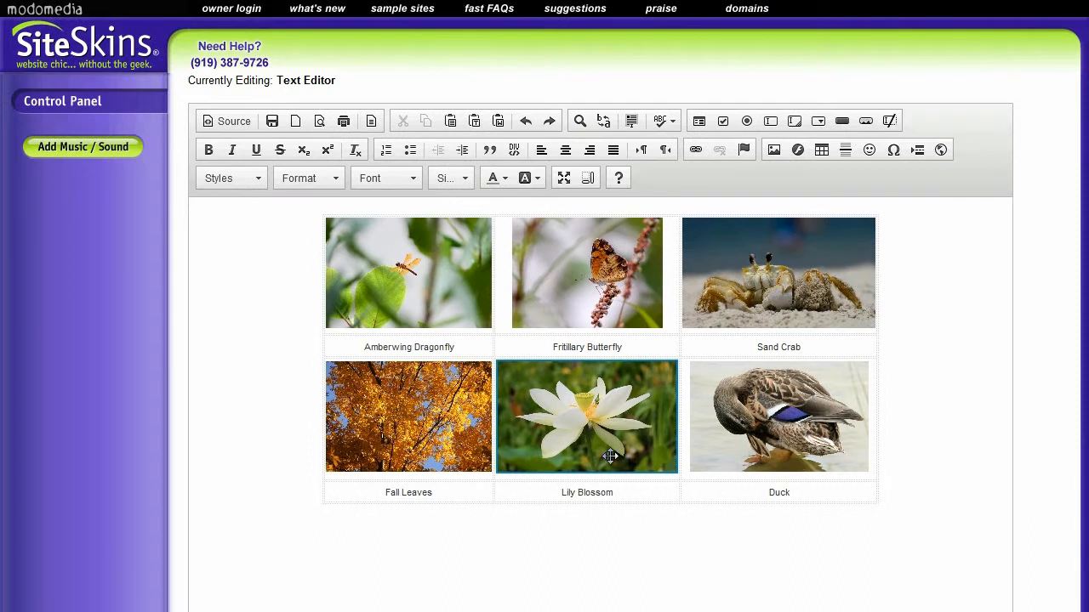
{"action": "left_click", "coordinate": [510, 371]}
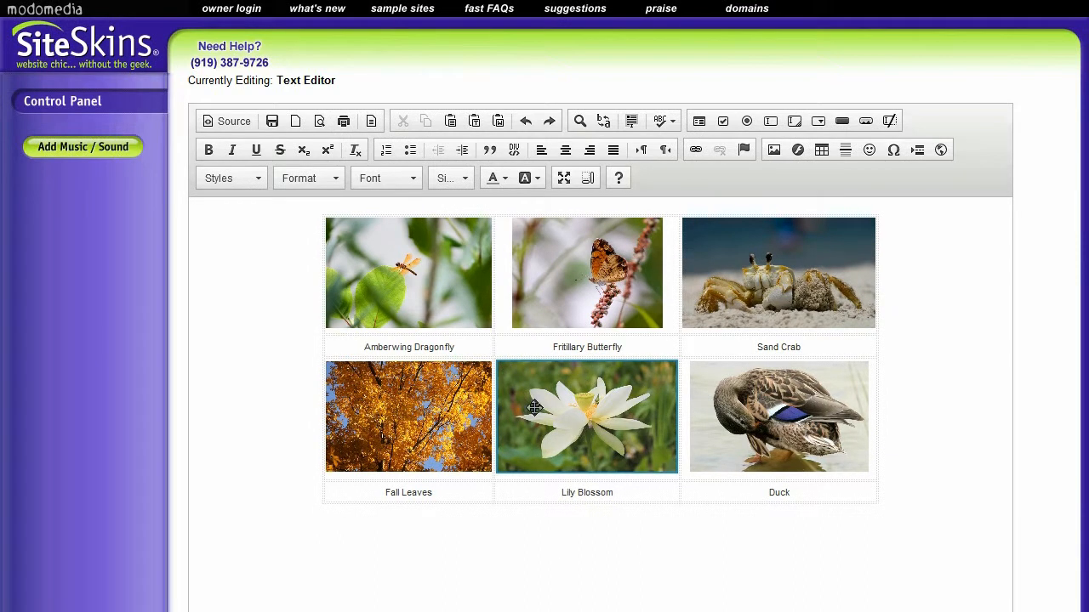
{"action": "left_click", "coordinate": [561, 414]}
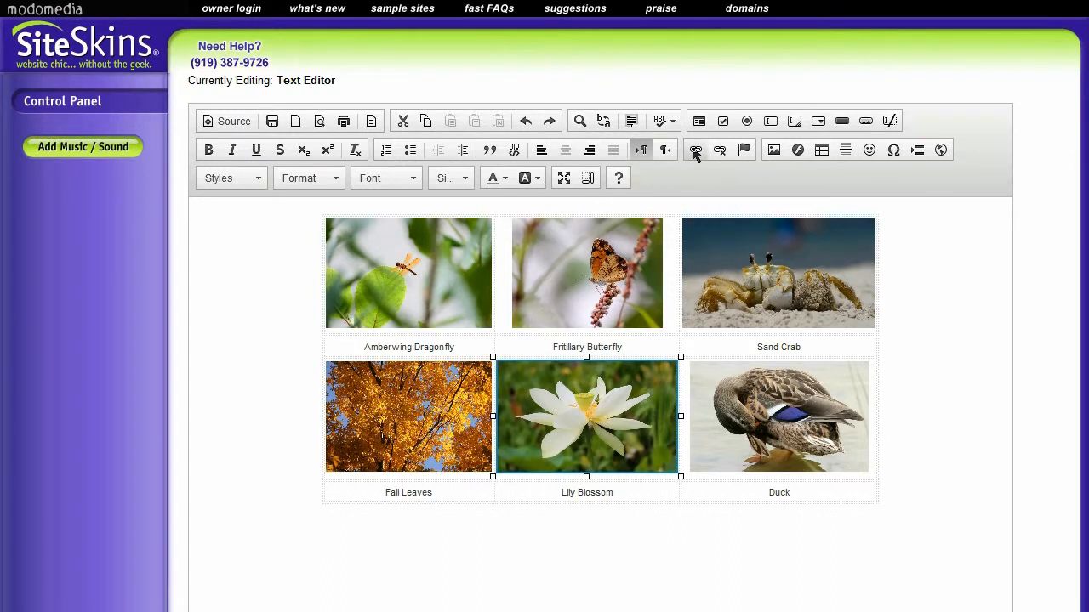
{"action": "right_click", "coordinate": [528, 413]}
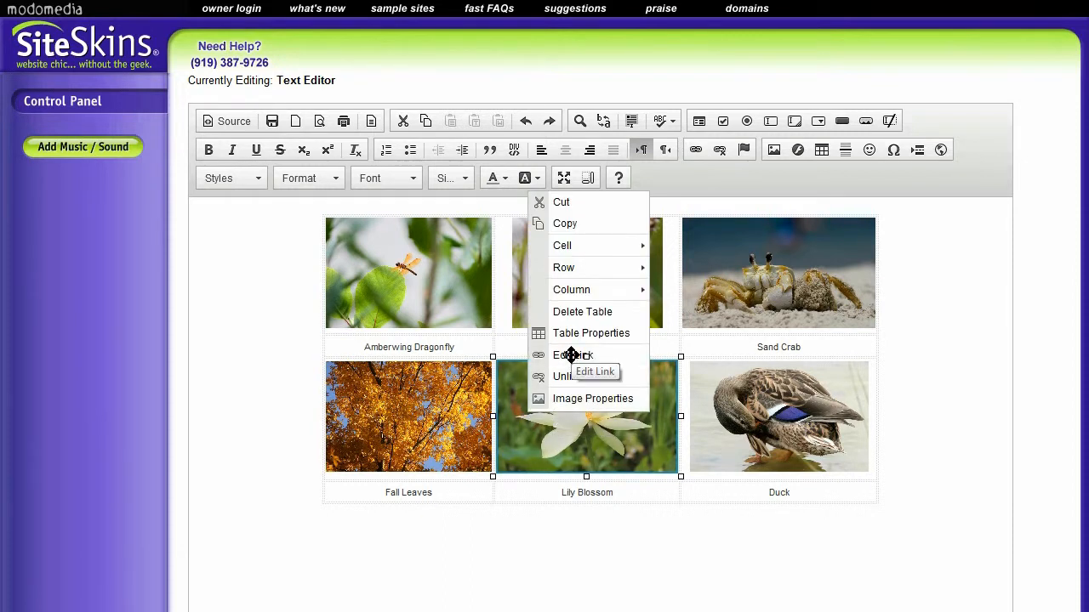
{"action": "left_click", "coordinate": [620, 356]}
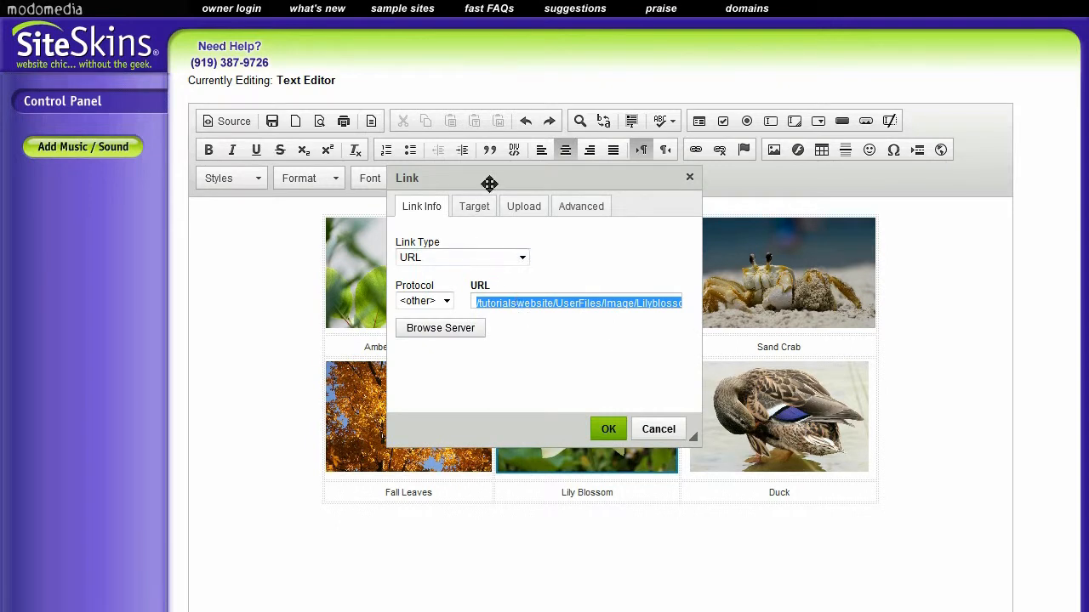
{"action": "left_click_drag", "start_coordinate": [489, 183], "coordinate": [505, 263]}
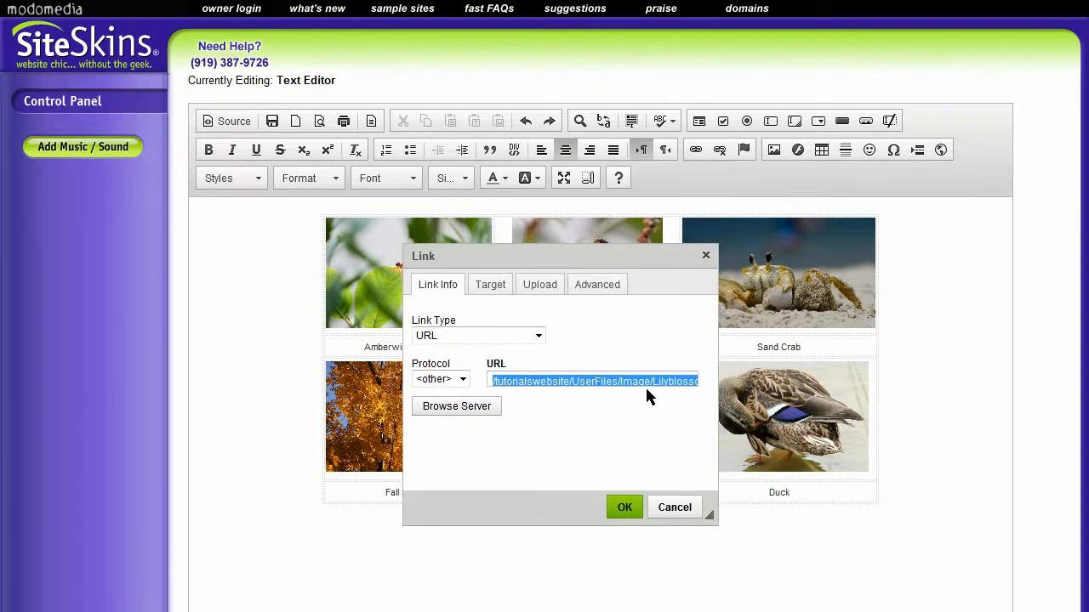
Step: Set the width of the lily link's popup window to 1035 and apply the link
{"action": "left_click", "coordinate": [491, 286]}
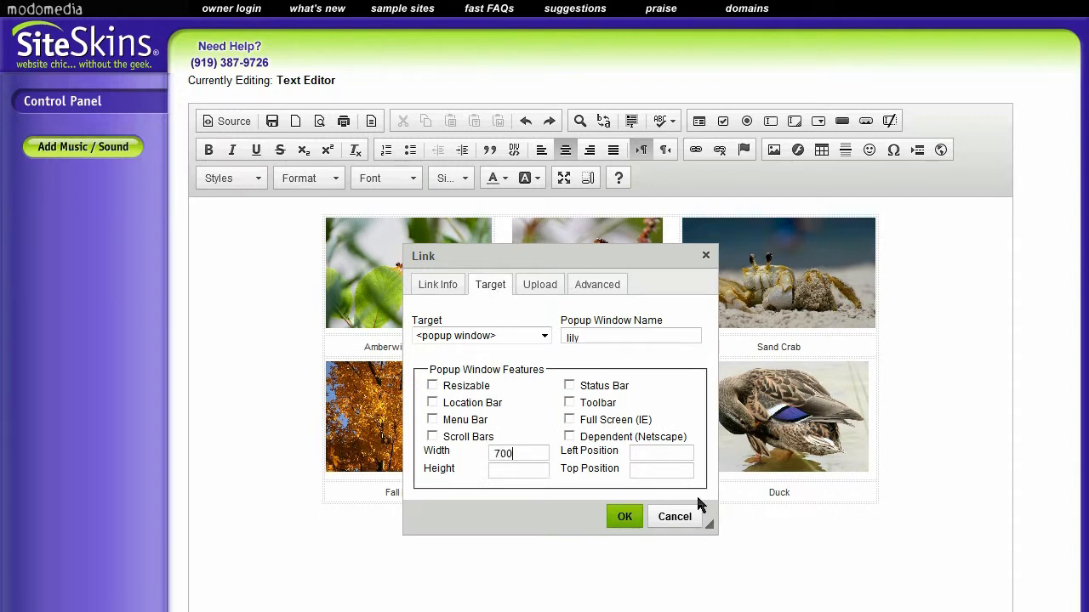
{"action": "left_click_drag", "start_coordinate": [537, 456], "coordinate": [347, 444]}
{"action": "type", "text": "1035"}
{"action": "left_click", "coordinate": [625, 519]}
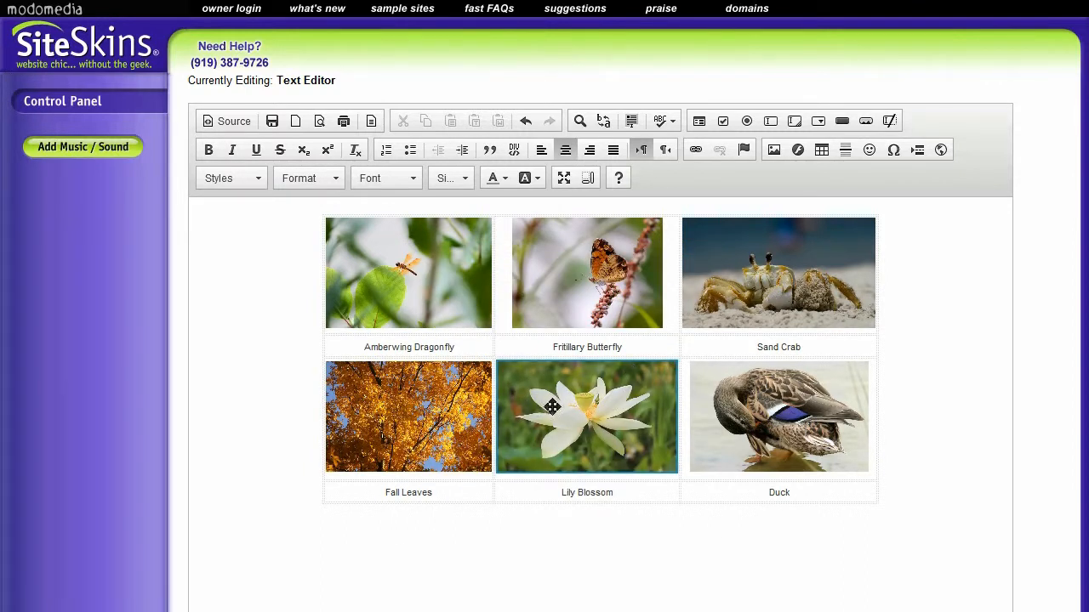
Step: Try a border of 3 on the lily photo, settle on a border of 0 and apply the image properties
{"action": "right_click", "coordinate": [516, 393]}
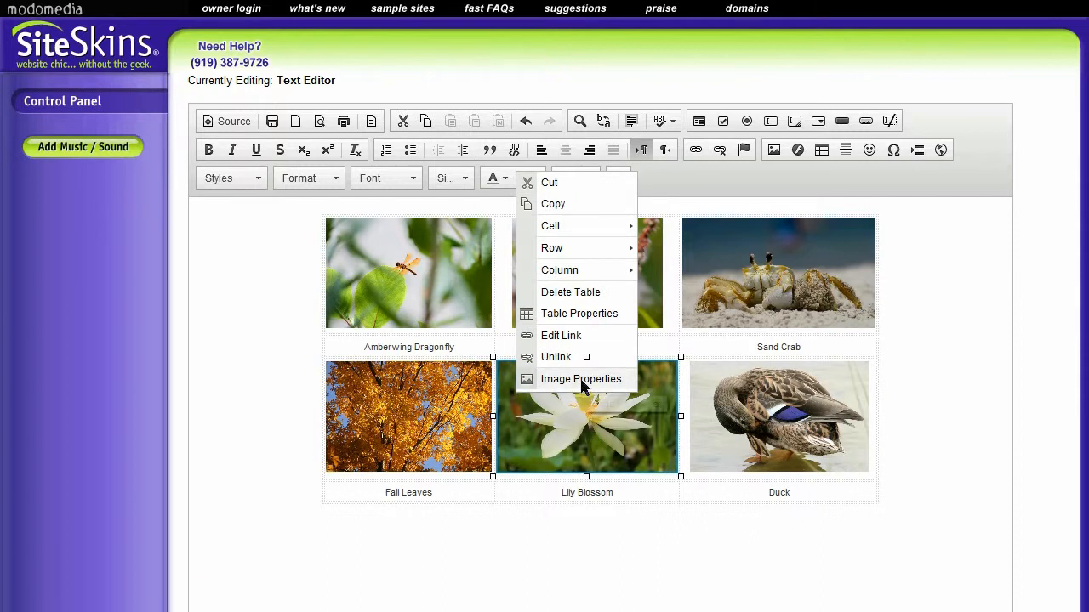
{"action": "left_click", "coordinate": [582, 380]}
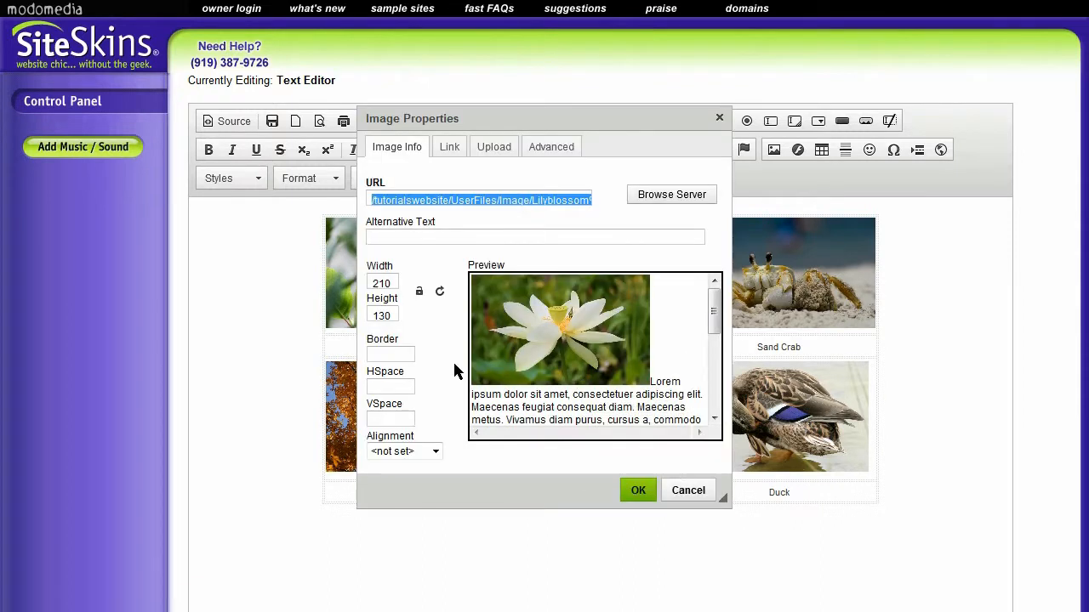
{"action": "left_click_drag", "start_coordinate": [520, 117], "coordinate": [537, 159]}
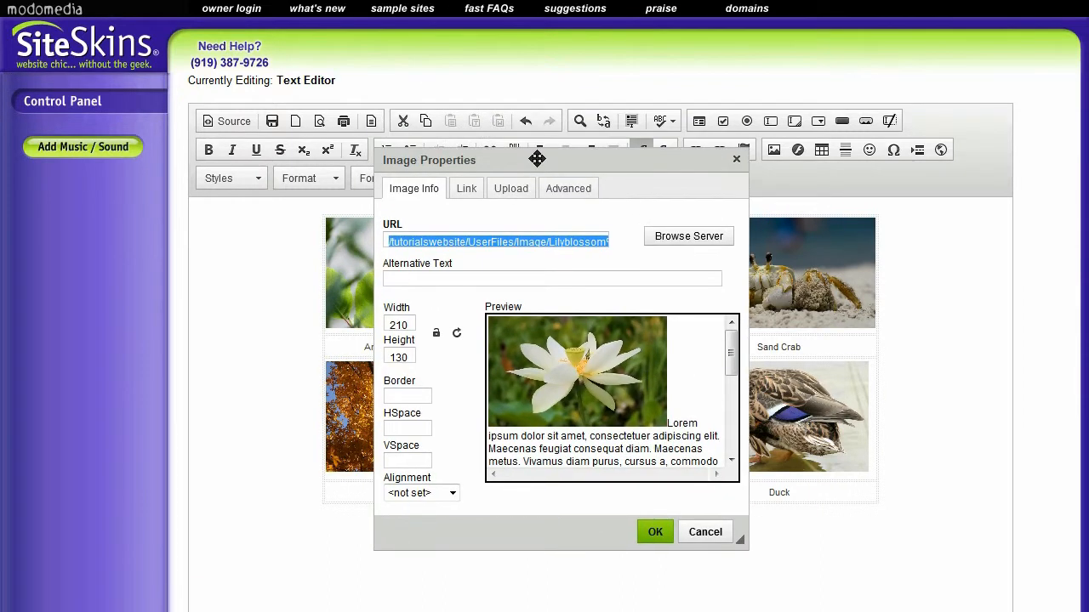
{"action": "left_click", "coordinate": [407, 396]}
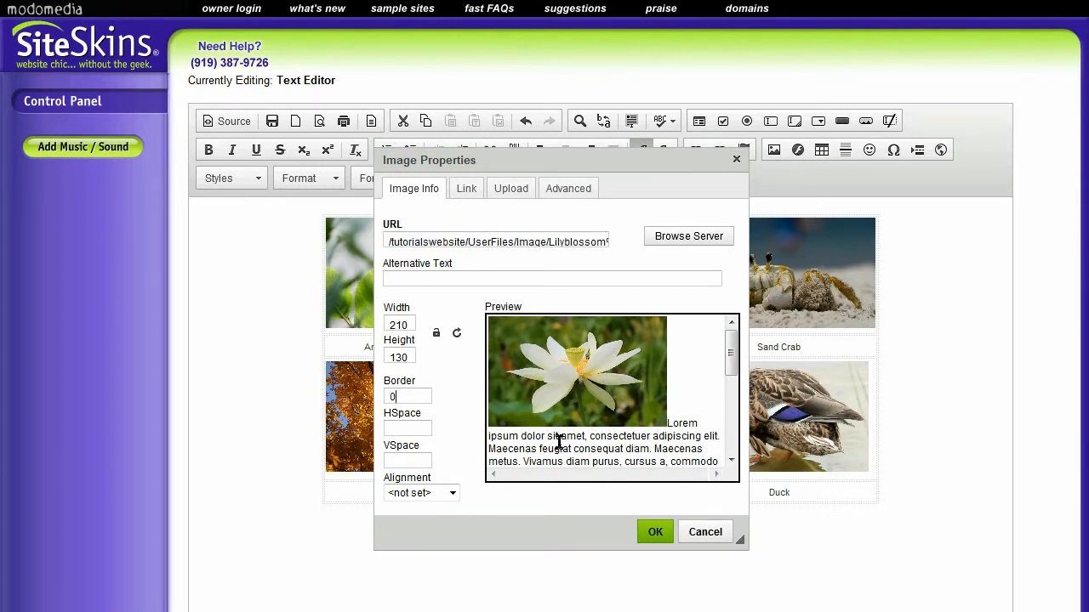
{"action": "double_click", "coordinate": [419, 395]}
{"action": "type", "text": "3"}
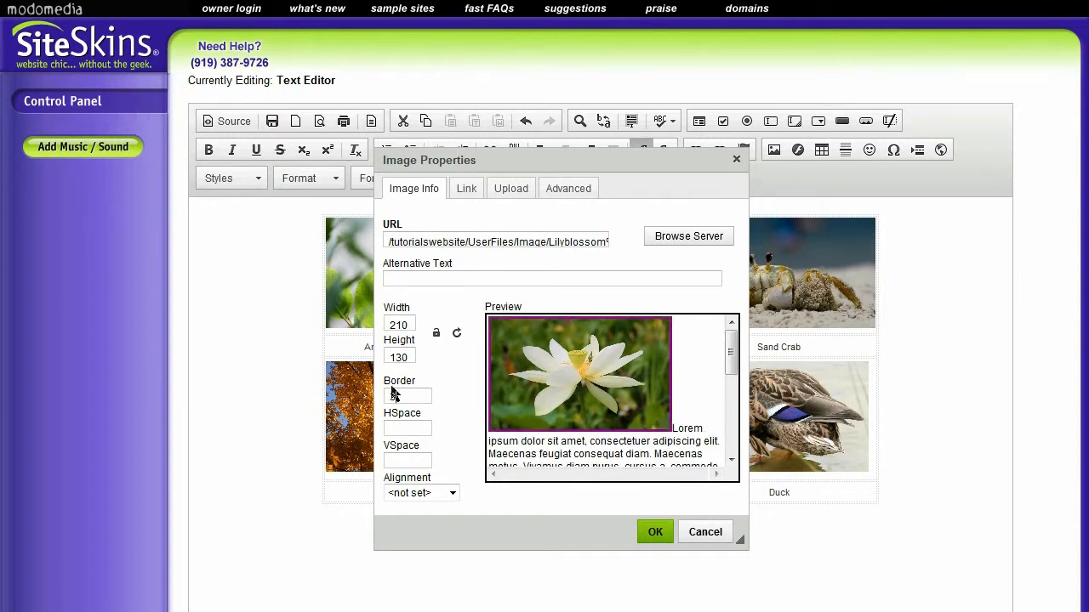
{"action": "left_click_drag", "start_coordinate": [394, 395], "coordinate": [408, 397]}
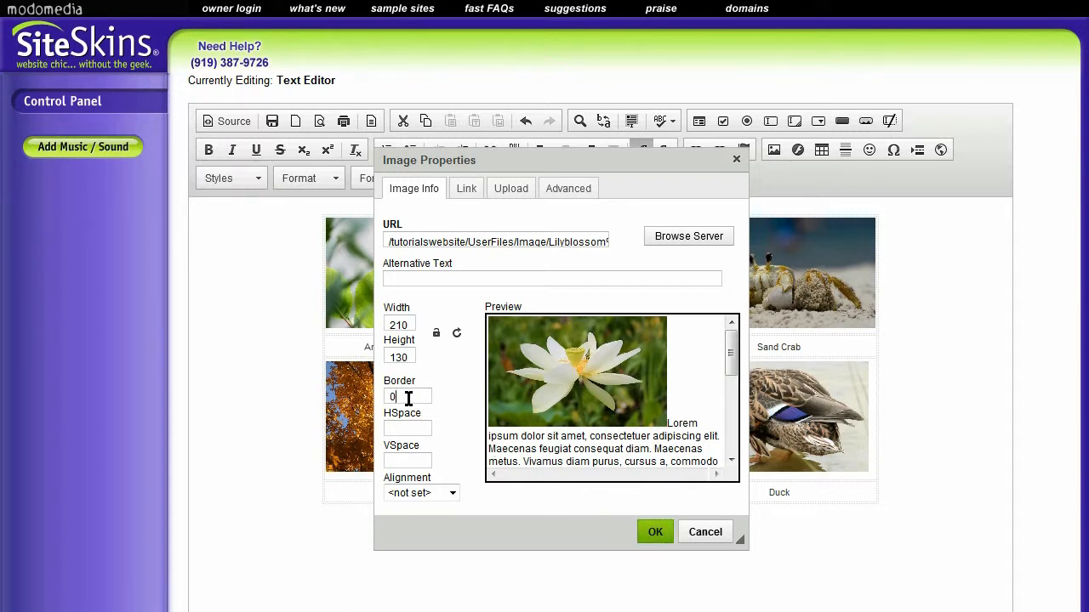
{"action": "left_click", "coordinate": [652, 534]}
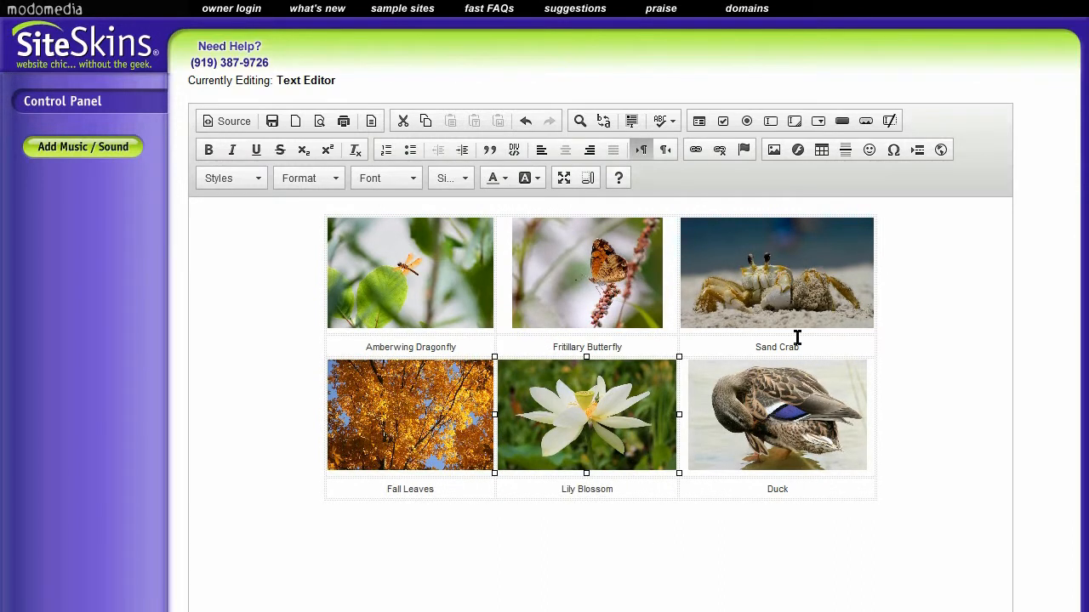
Step: Append "(click to zoom)" to the Lily Blossom caption and publish the updated page
{"action": "scroll", "coordinate": [815, 349], "scroll_direction": "down", "scroll_amount": 1}
{"action": "scroll", "coordinate": [808, 353], "scroll_direction": "up", "scroll_amount": 1}
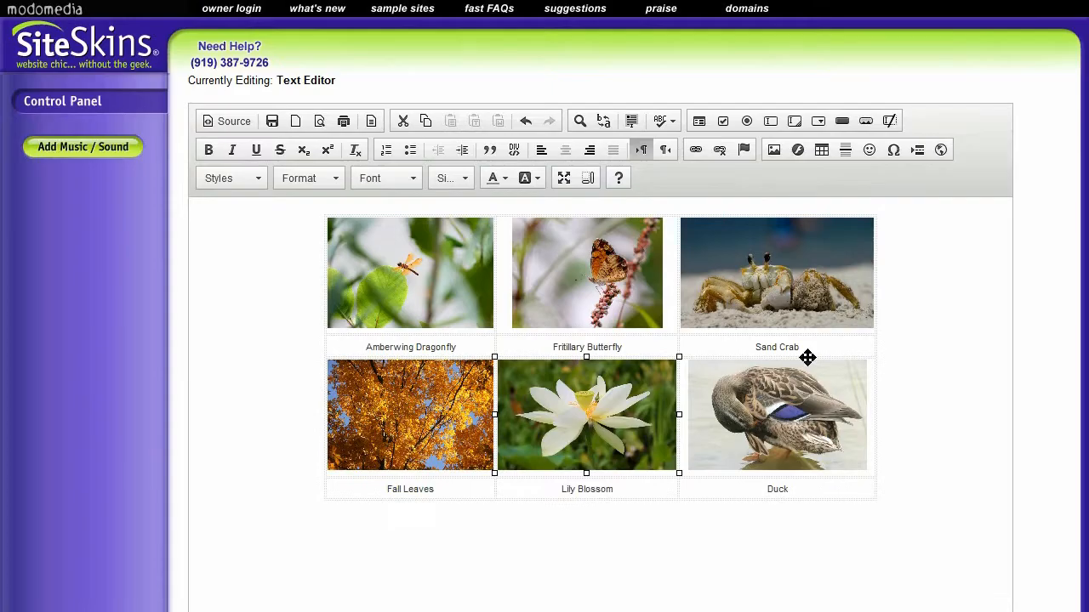
{"action": "left_click", "coordinate": [619, 492]}
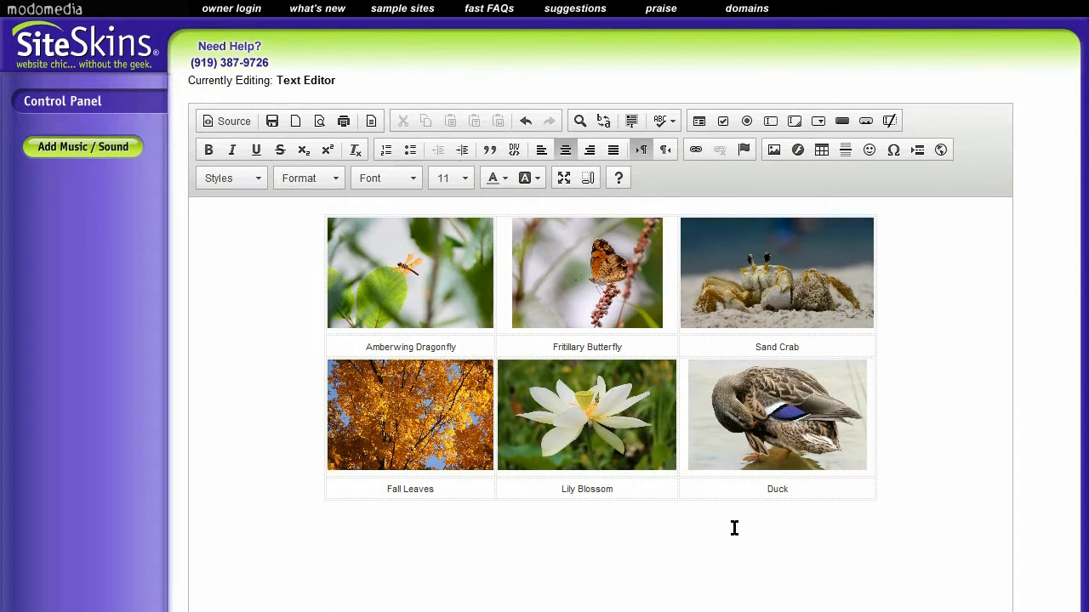
{"action": "type", "text": "(click to zoom)"}
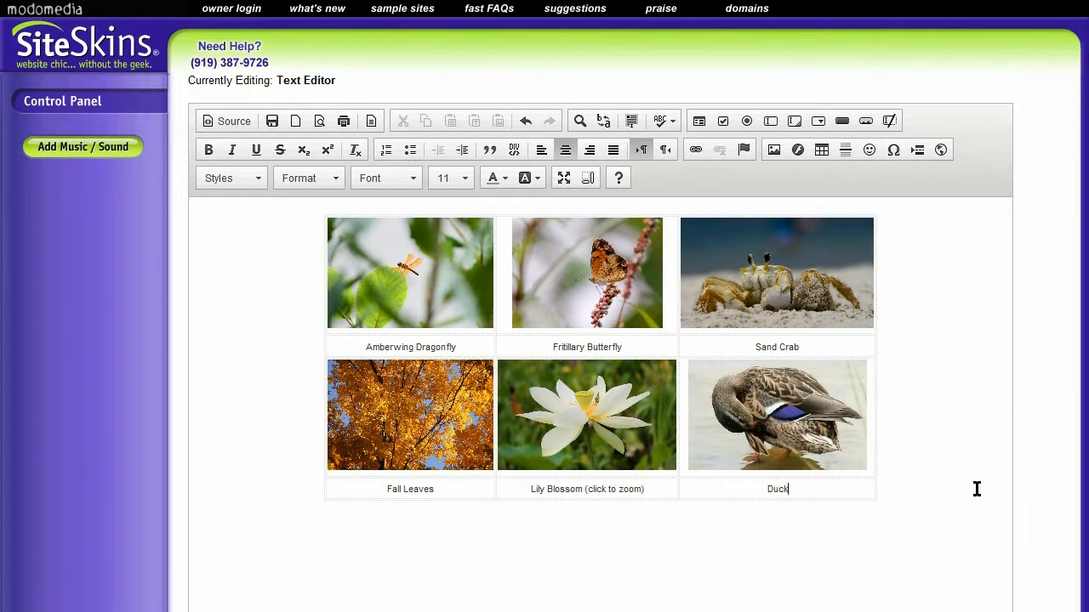
{"action": "scroll", "coordinate": [976, 489], "scroll_direction": "down", "scroll_amount": 3}
{"action": "left_click", "coordinate": [598, 561]}
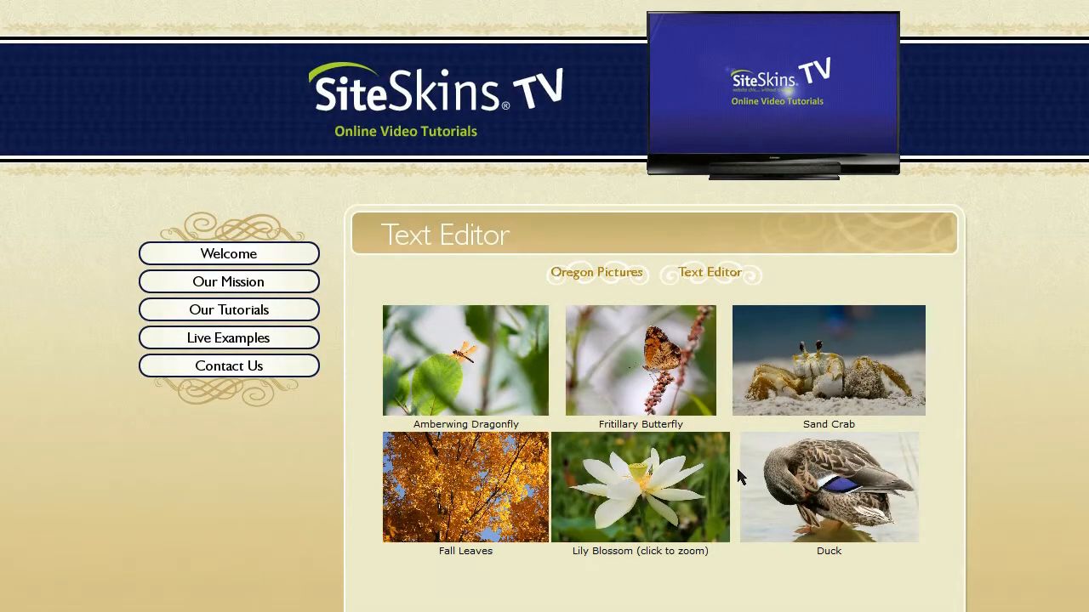
Step: Test the lily photo's popup on the published page, enlarge the image to full size and close the popup
{"action": "left_click", "coordinate": [655, 496]}
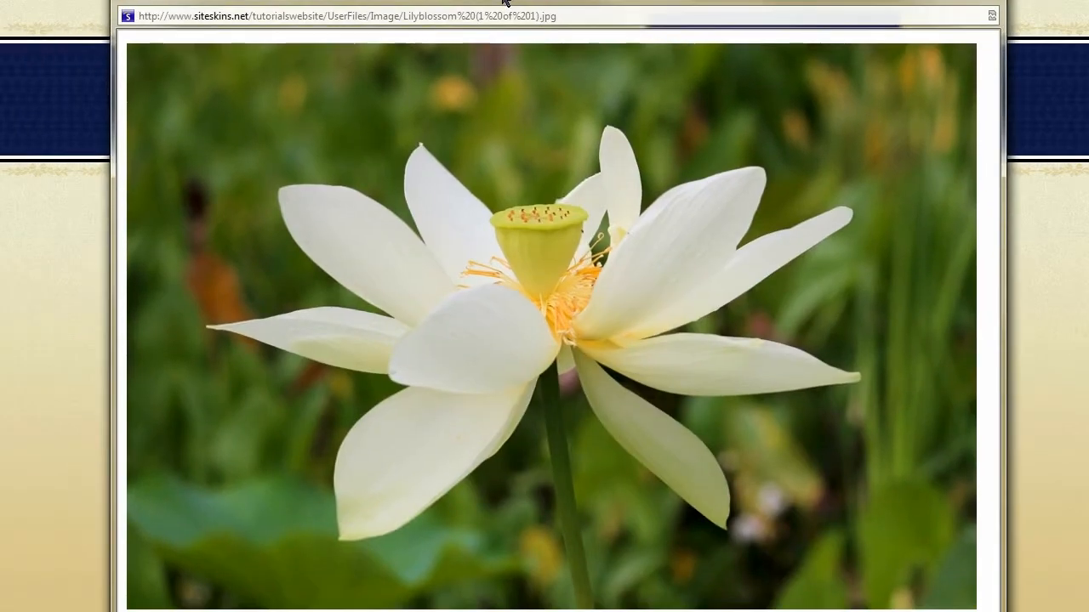
{"action": "left_click_drag", "start_coordinate": [505, 1], "coordinate": [504, 18]}
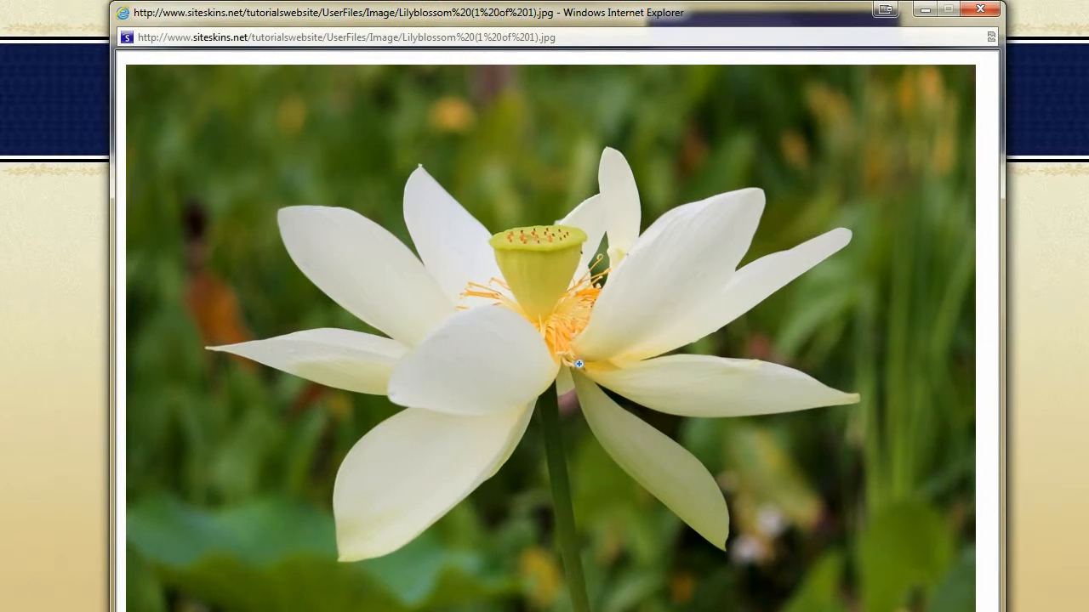
{"action": "left_click", "coordinate": [620, 351]}
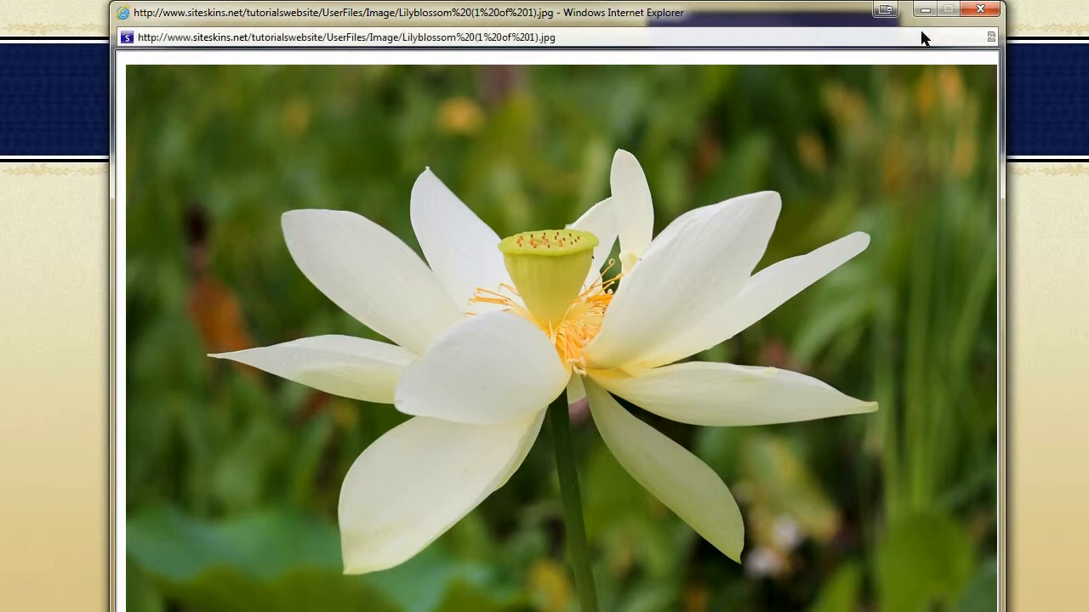
{"action": "left_click", "coordinate": [979, 11]}
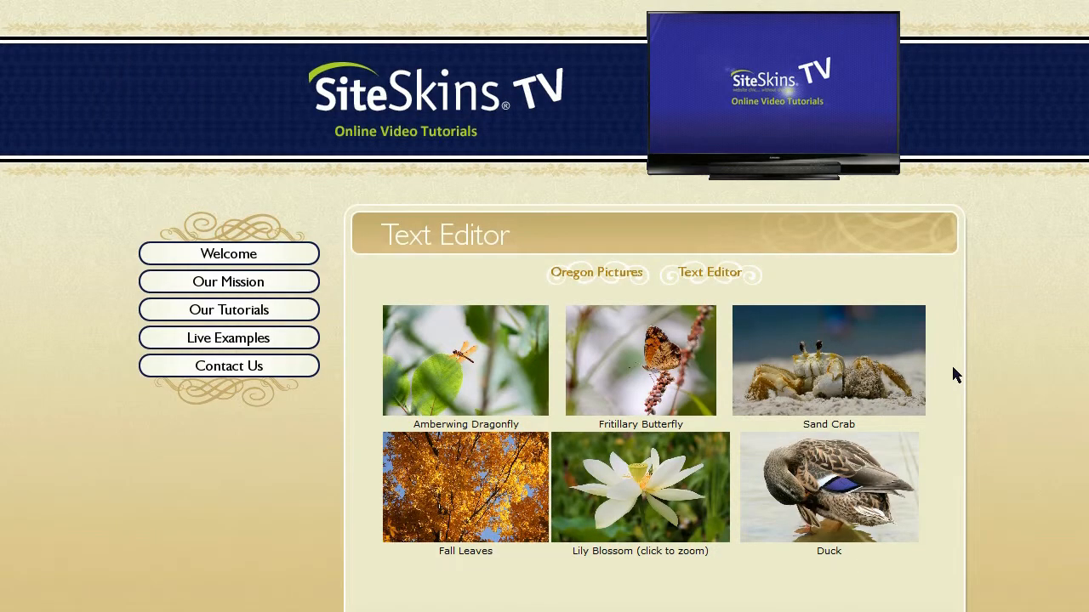
Step: Reopen the lily popup, reposition its window over the page to inspect how it displays, and close it
{"action": "scroll", "coordinate": [953, 371], "scroll_direction": "down", "scroll_amount": 1}
{"action": "scroll", "coordinate": [952, 375], "scroll_direction": "up", "scroll_amount": 1}
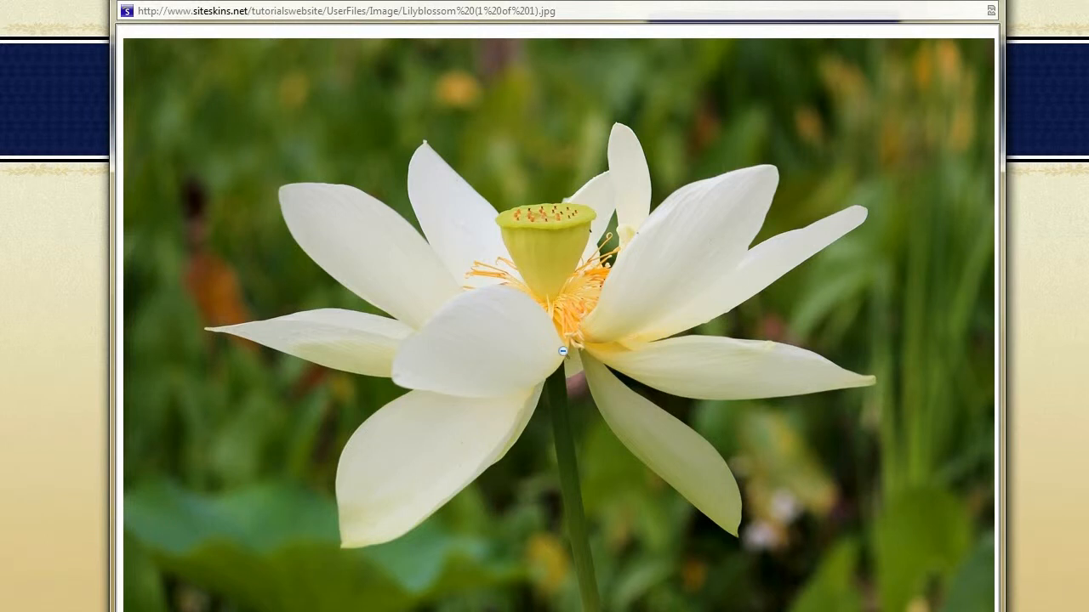
{"action": "mouse_move", "coordinate": [625, 1]}
{"action": "left_mouse_down"}
{"action": "mouse_move", "coordinate": [635, 5]}
{"action": "mouse_move", "coordinate": [617, 1]}
{"action": "left_mouse_up"}
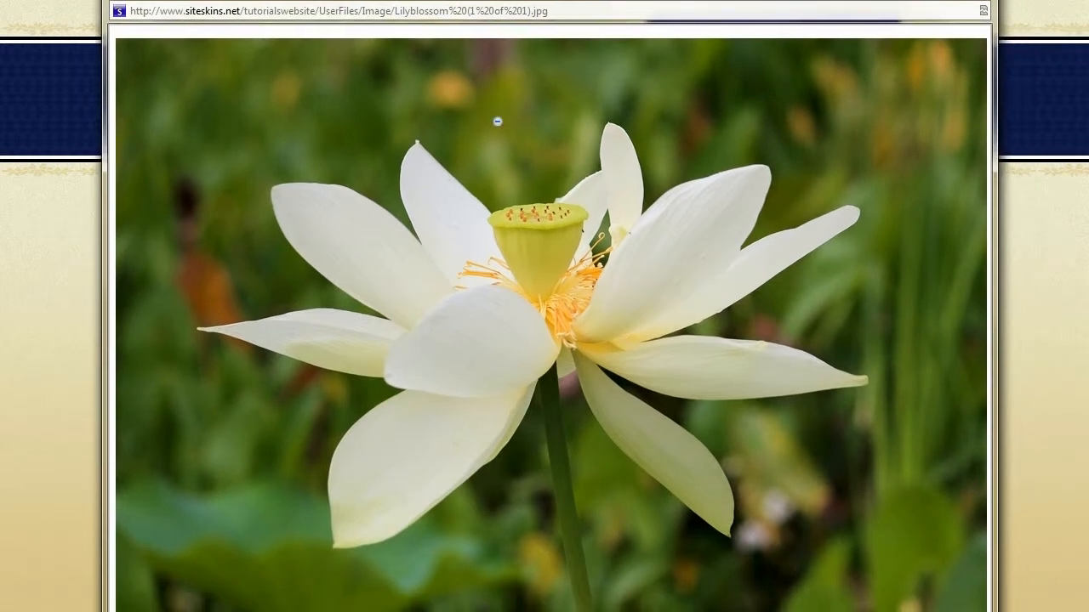
{"action": "mouse_move", "coordinate": [627, 1]}
{"action": "left_mouse_down"}
{"action": "mouse_move", "coordinate": [632, 29]}
{"action": "mouse_move", "coordinate": [644, 9]}
{"action": "left_mouse_up"}
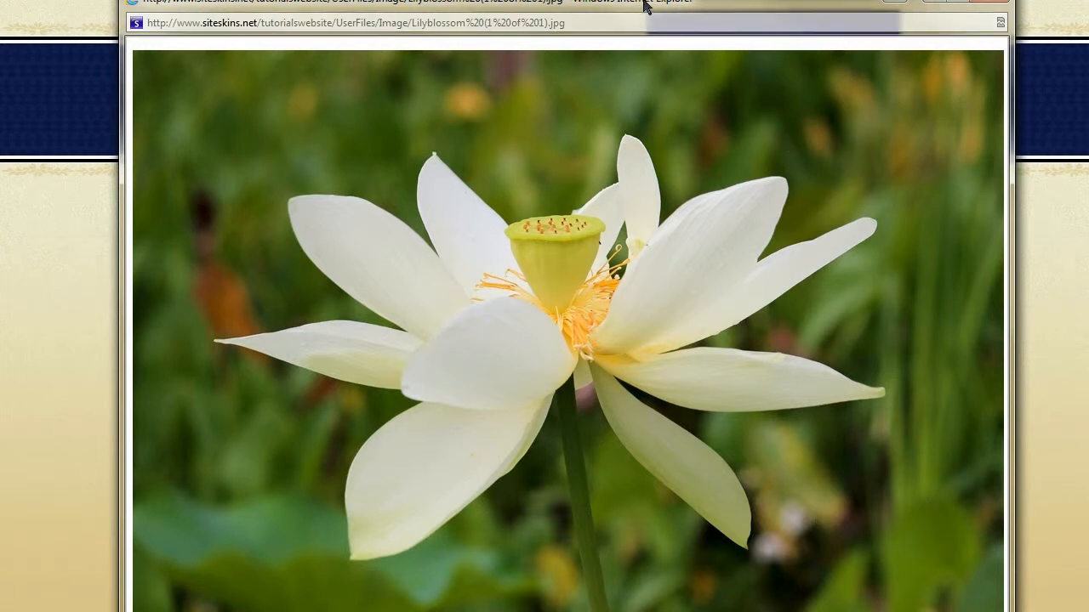
{"action": "left_click_drag", "start_coordinate": [644, 5], "coordinate": [602, 16]}
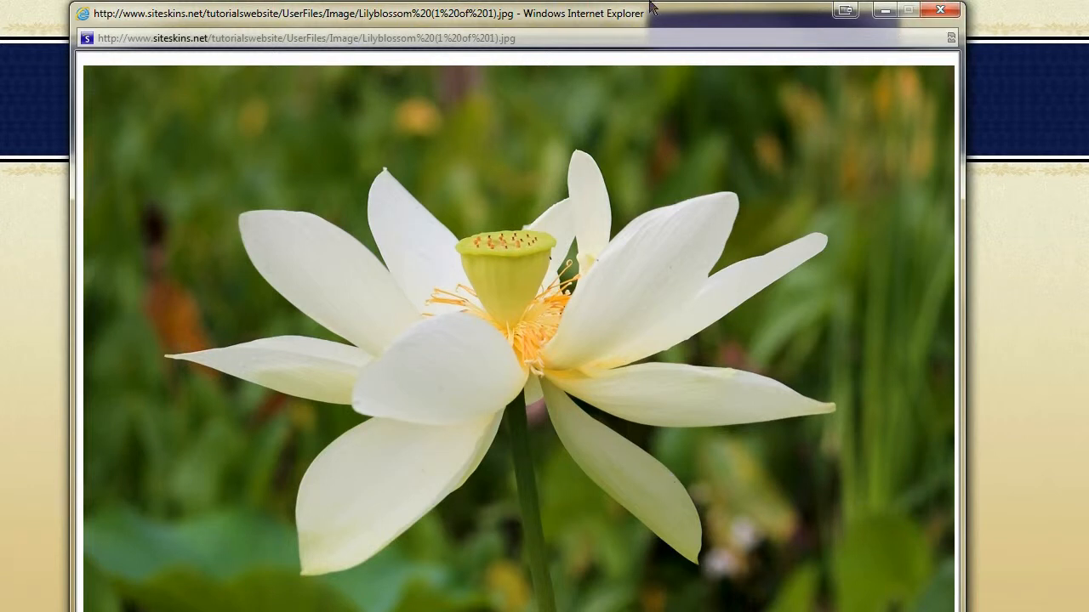
{"action": "mouse_move", "coordinate": [668, 26]}
{"action": "left_mouse_down"}
{"action": "mouse_move", "coordinate": [659, 37]}
{"action": "mouse_move", "coordinate": [678, 27]}
{"action": "left_mouse_up"}
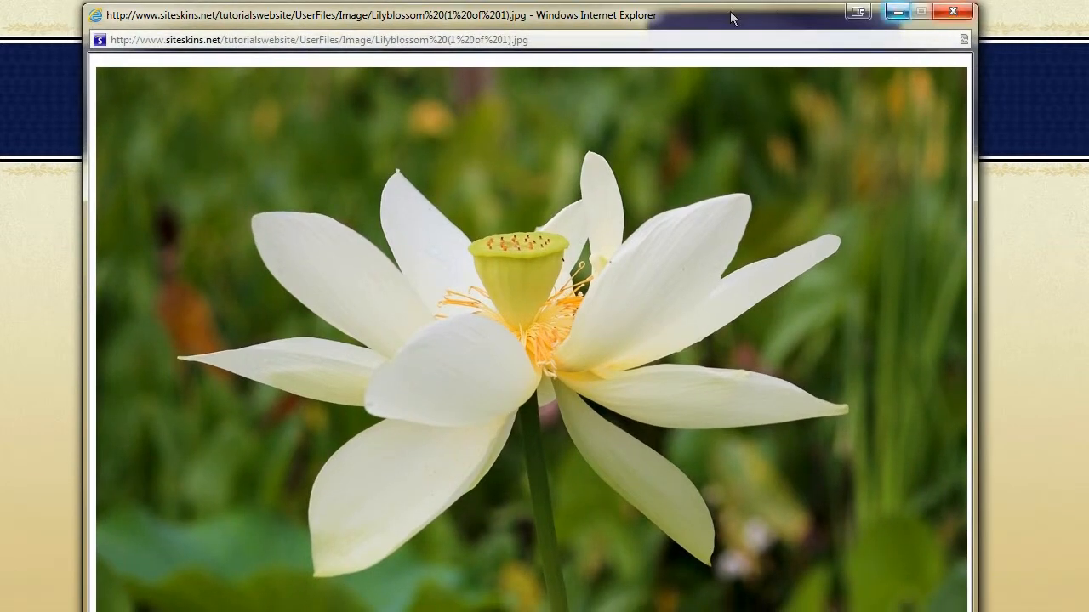
{"action": "left_click_drag", "start_coordinate": [733, 13], "coordinate": [751, 11]}
{"action": "left_click", "coordinate": [970, 9]}
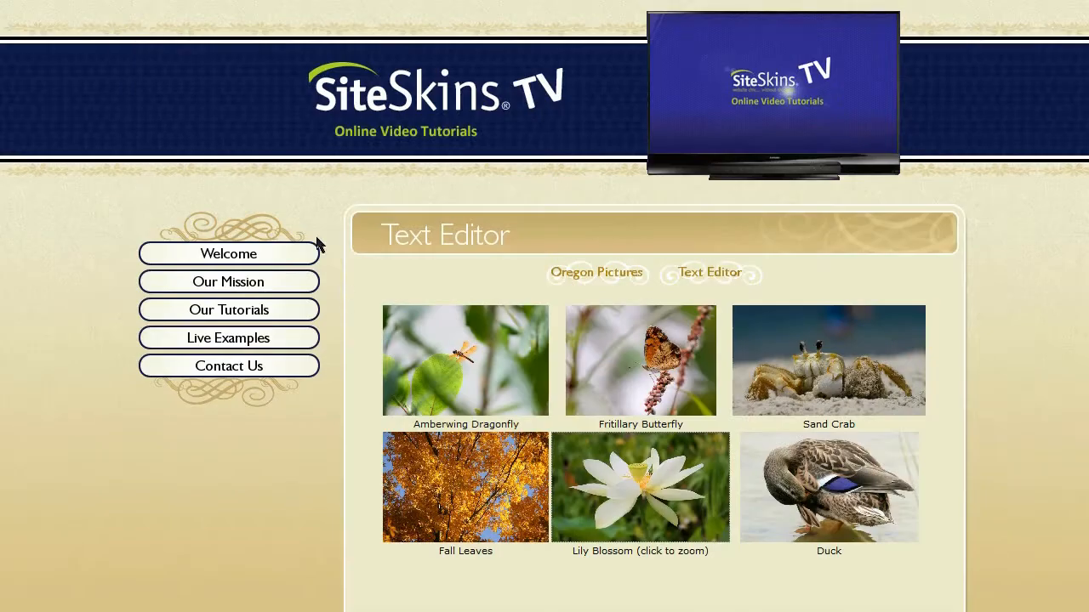
Step: Review the published photo table, open the lily popup once more and return to the Text Editor page
{"action": "left_click", "coordinate": [944, 453]}
{"action": "scroll", "coordinate": [940, 446], "scroll_direction": "down", "scroll_amount": 2}
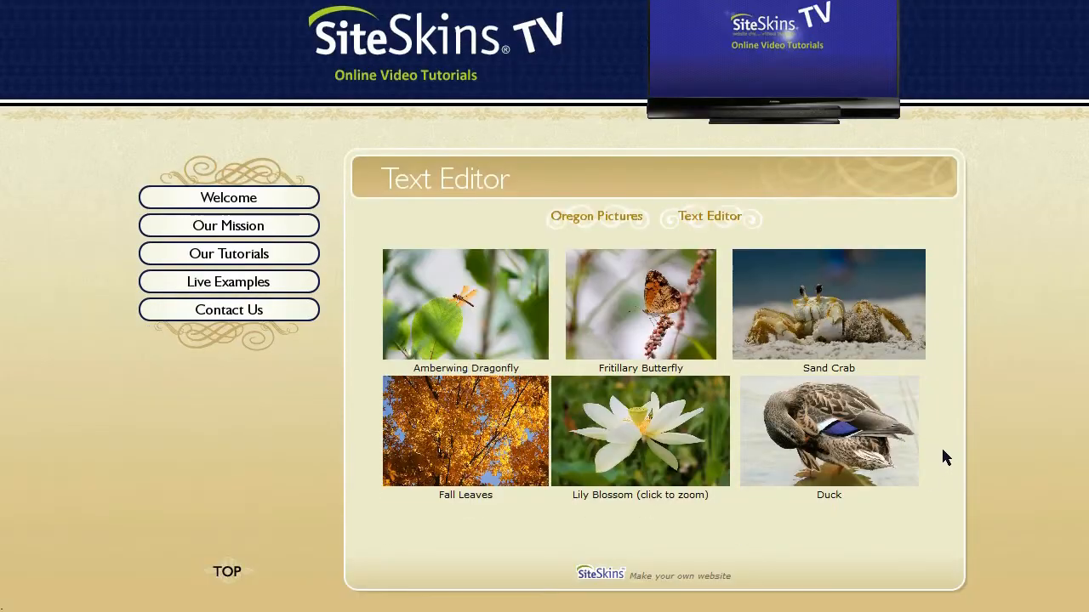
{"action": "scroll", "coordinate": [944, 449], "scroll_direction": "up", "scroll_amount": 2}
{"action": "scroll", "coordinate": [944, 449], "scroll_direction": "down", "scroll_amount": 2}
{"action": "scroll", "coordinate": [946, 448], "scroll_direction": "up", "scroll_amount": 2}
{"action": "scroll", "coordinate": [948, 452], "scroll_direction": "down", "scroll_amount": 2}
{"action": "left_click", "coordinate": [668, 422]}
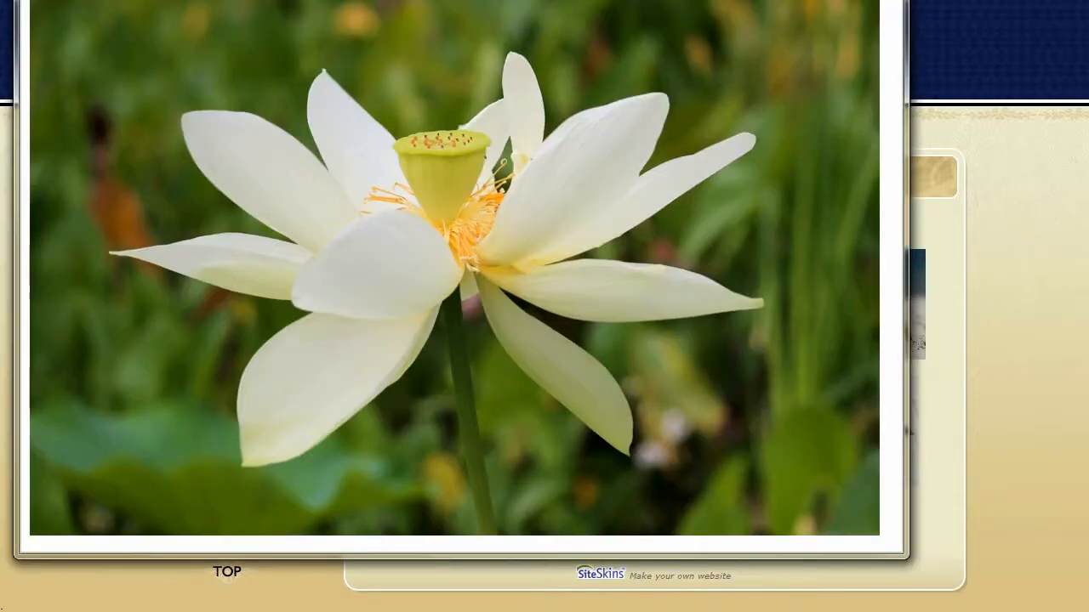
{"action": "left_click", "coordinate": [939, 308]}
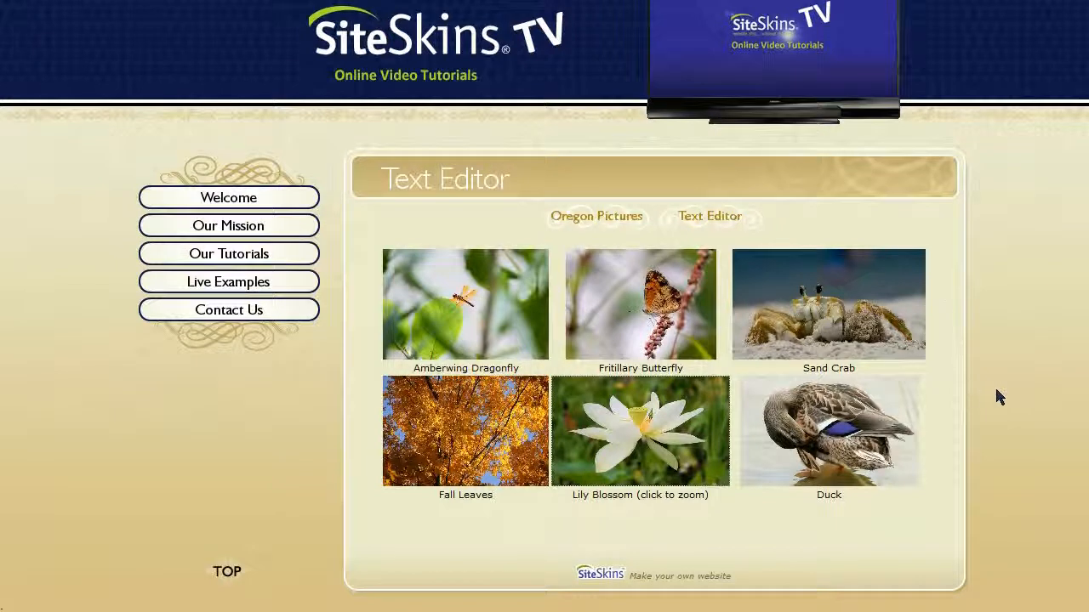
{"action": "scroll", "coordinate": [995, 386], "scroll_direction": "up", "scroll_amount": 1}
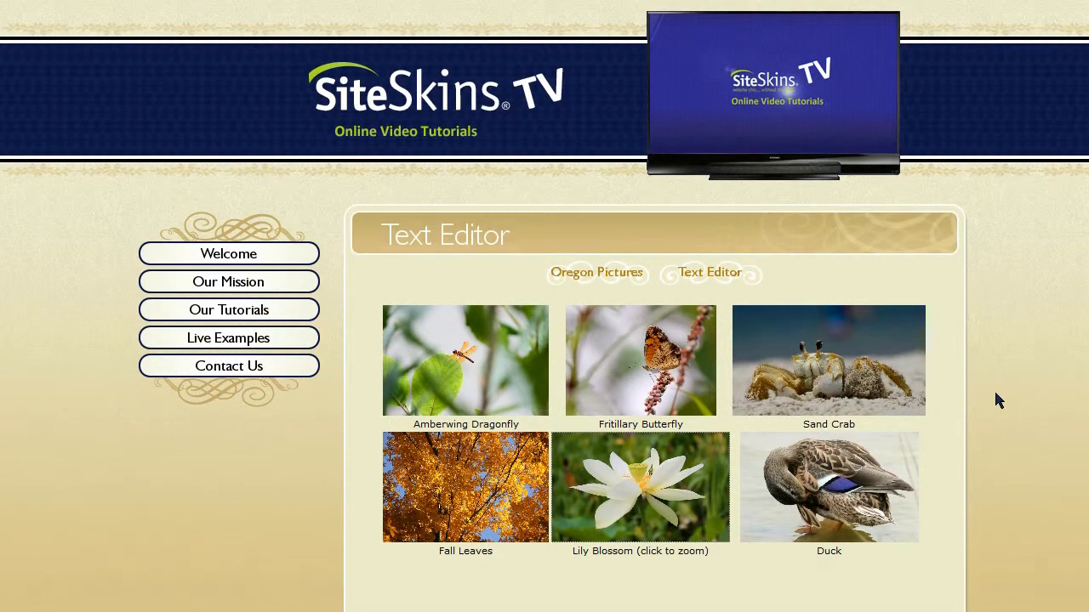